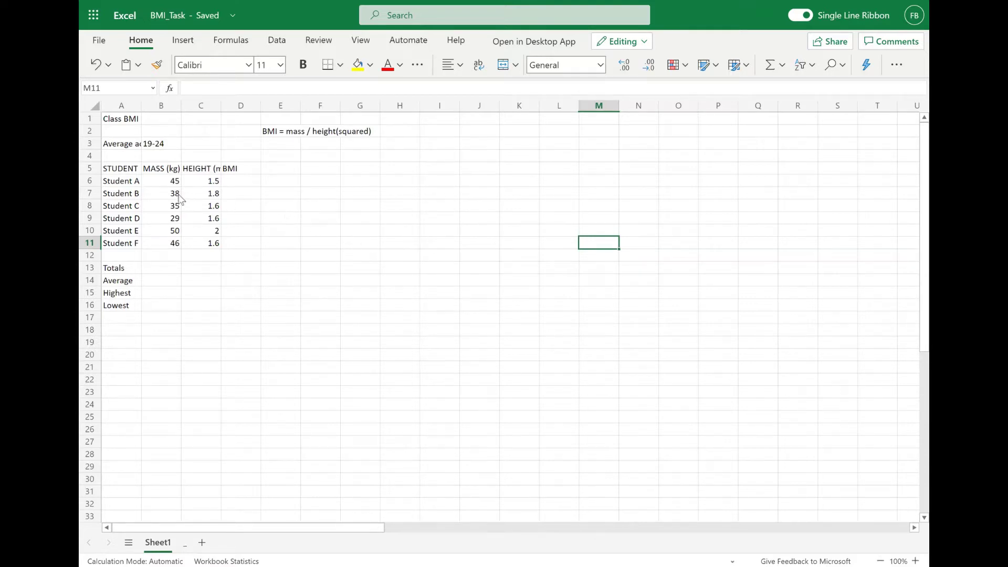
Widen columns A and B so 'Average adult', 'MASS (kg)' and 'HEIGHT (m)' display in full
{"action": "left_click_drag", "start_coordinate": [131, 186], "coordinate": [214, 243]}
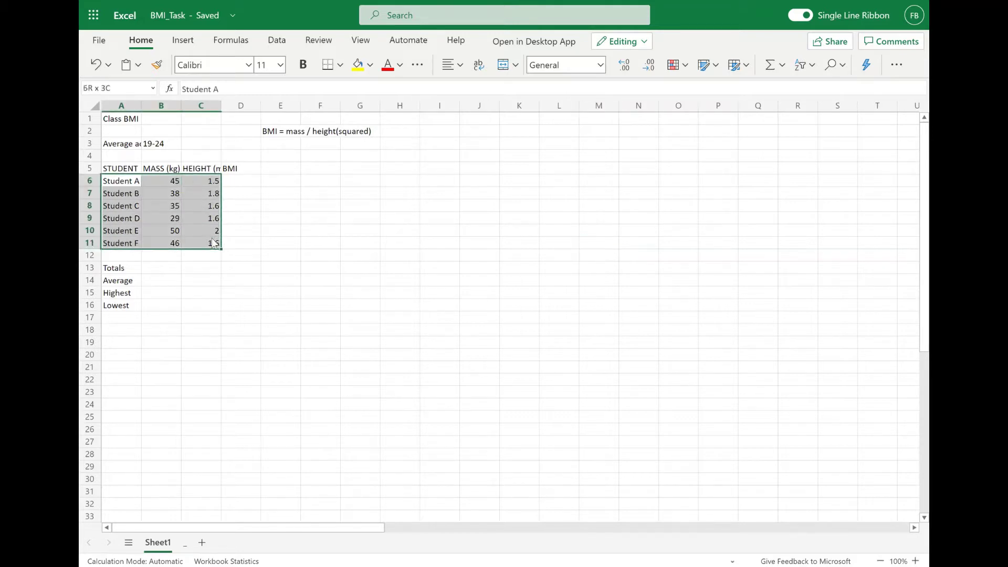
{"action": "left_click", "coordinate": [241, 234]}
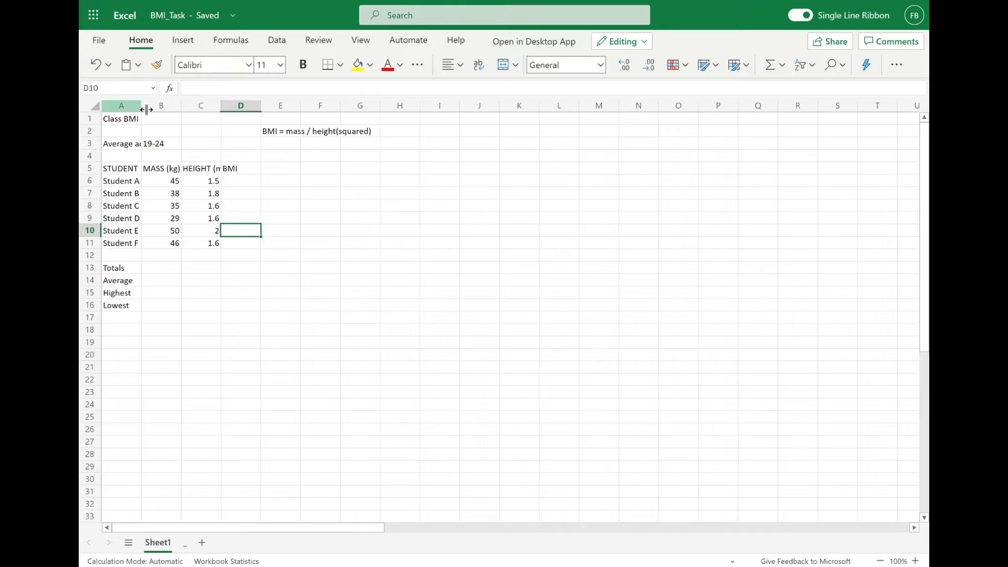
{"action": "mouse_move", "coordinate": [147, 111]}
{"action": "left_mouse_down"}
{"action": "mouse_move", "coordinate": [179, 111]}
{"action": "mouse_move", "coordinate": [161, 112]}
{"action": "left_mouse_up"}
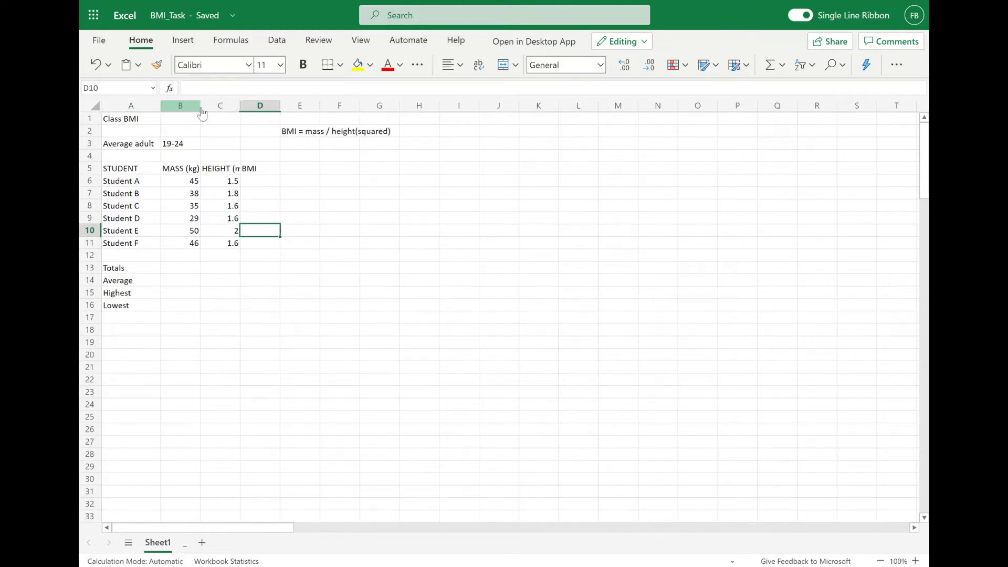
{"action": "left_click_drag", "start_coordinate": [205, 111], "coordinate": [262, 116]}
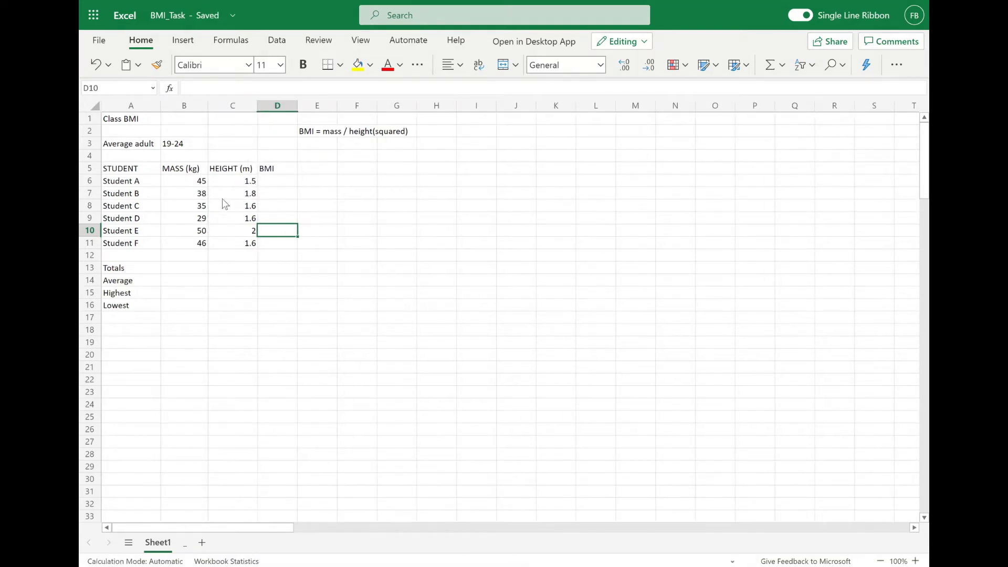
{"action": "left_click_drag", "start_coordinate": [280, 172], "coordinate": [127, 173]}
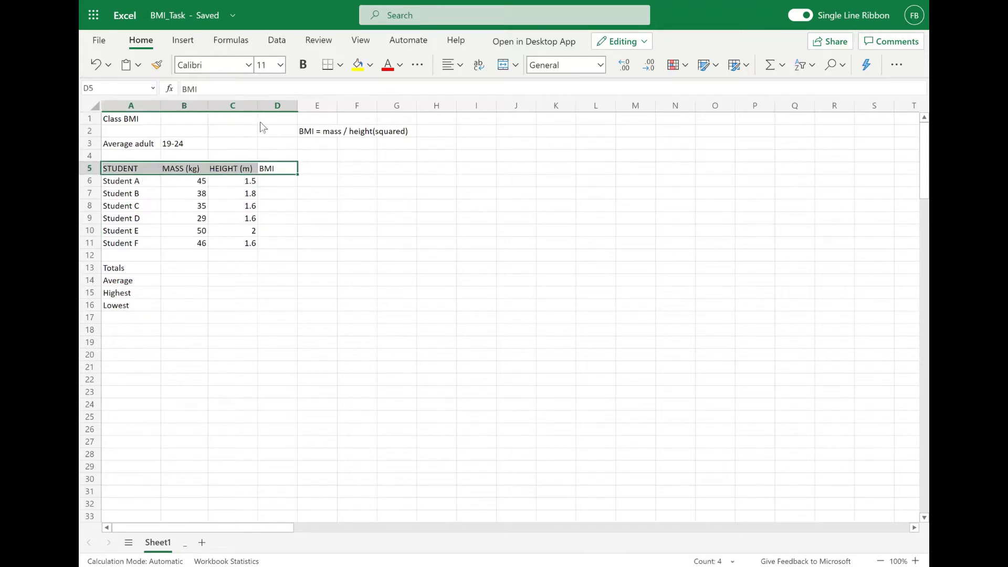
Bold the STUDENT–BMI headings in row 5 and the Totals, Average, Highest and Lowest labels in A13:A16
{"action": "left_click", "coordinate": [304, 66]}
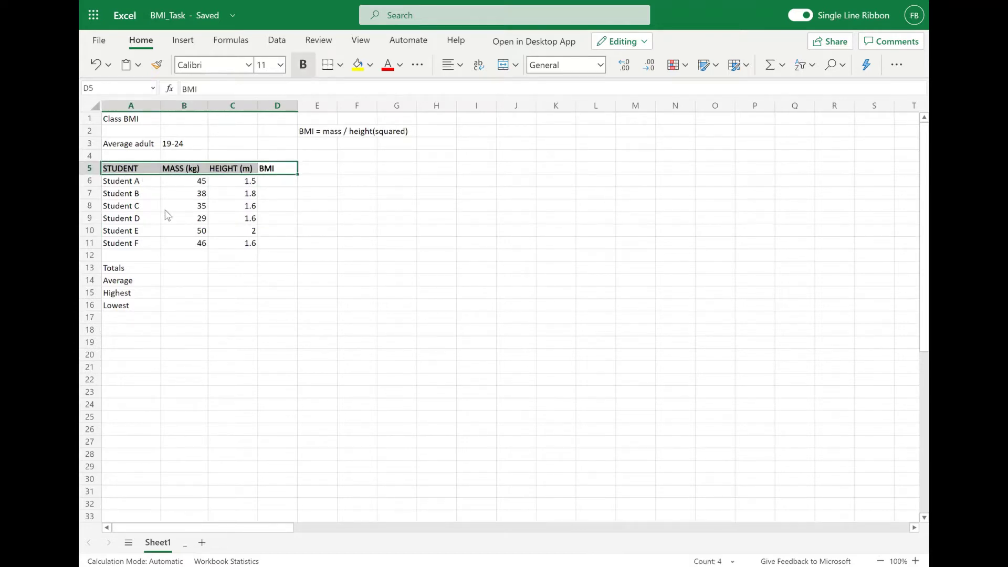
{"action": "left_click", "coordinate": [122, 270]}
{"action": "left_click_drag", "start_coordinate": [121, 273], "coordinate": [122, 307]}
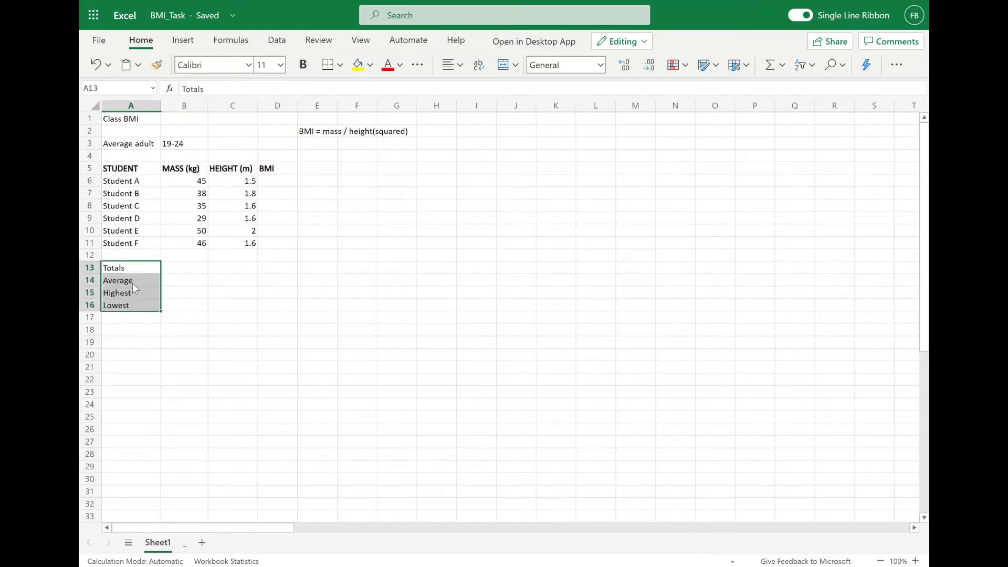
{"action": "left_click", "coordinate": [303, 65]}
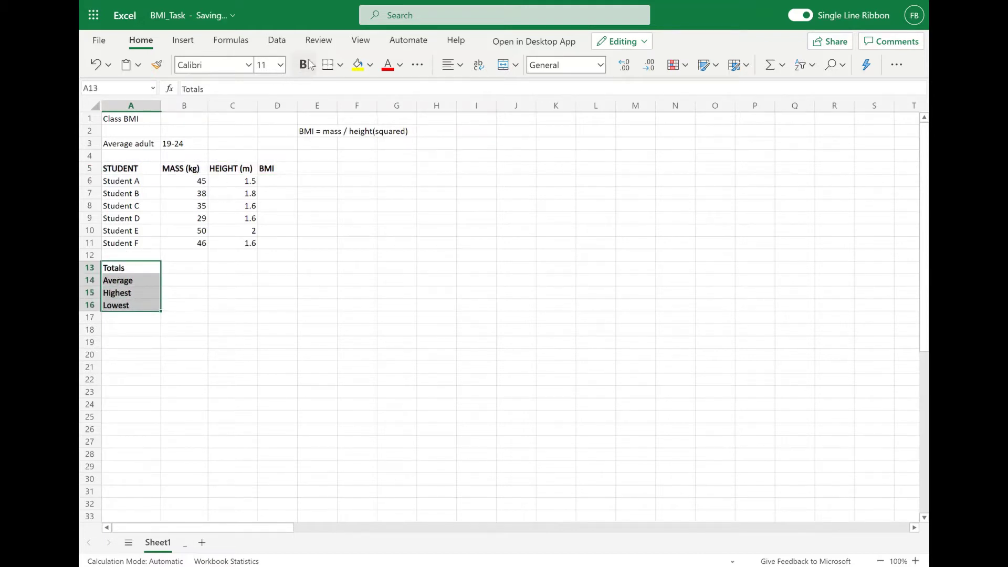
{"action": "left_click", "coordinate": [201, 245]}
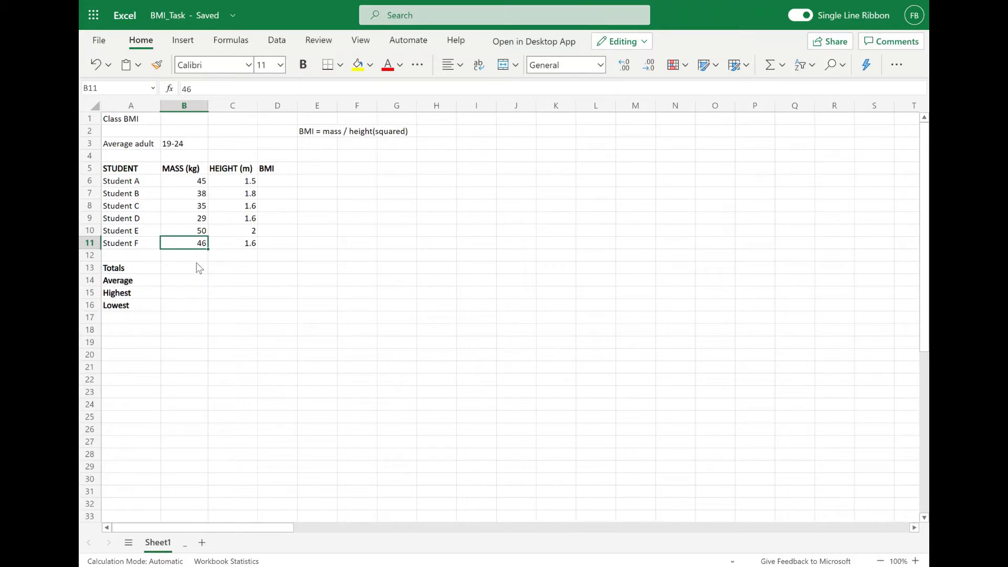
{"action": "left_click", "coordinate": [203, 269]}
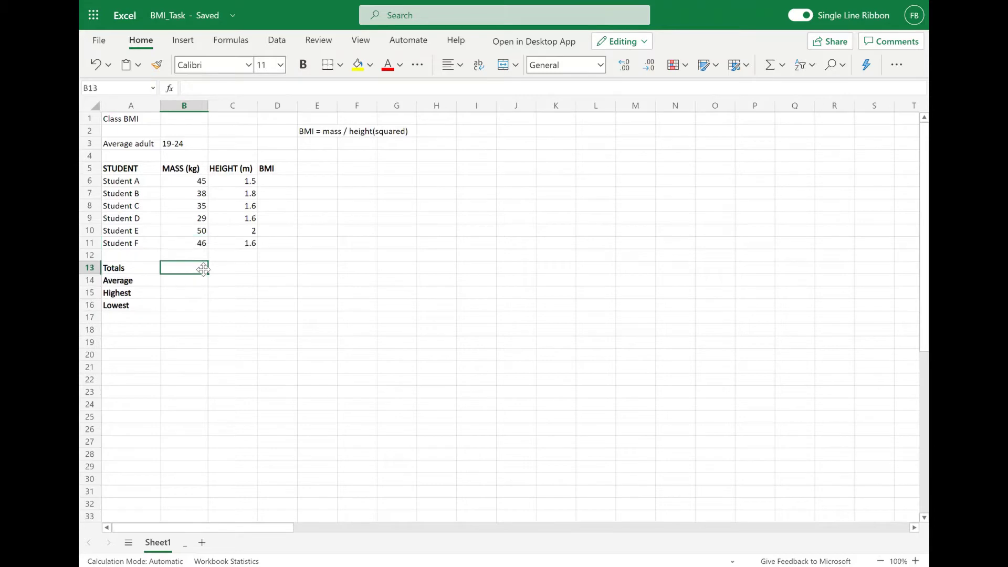
{"action": "left_click", "coordinate": [289, 184]}
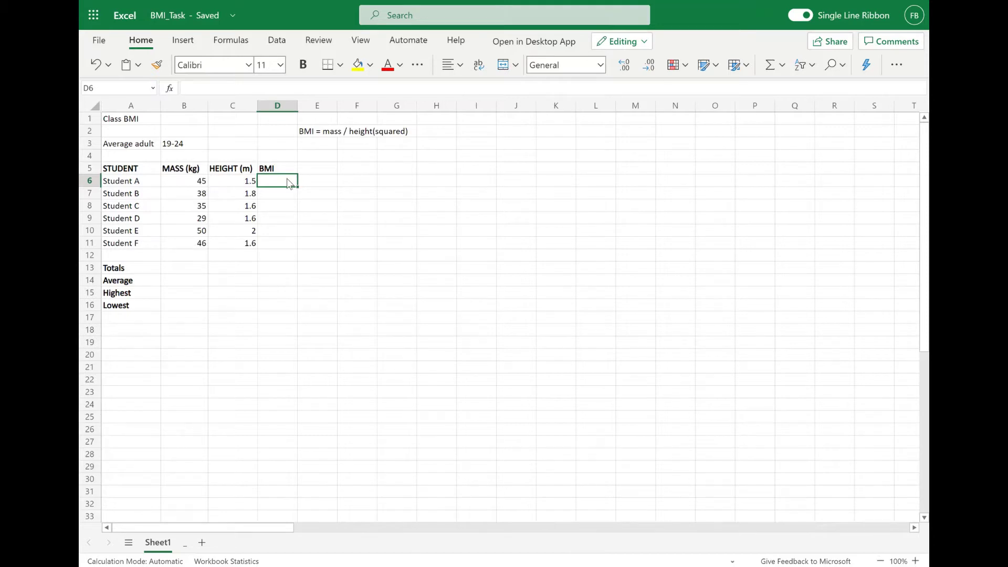
Enter =B6/(C6*C6) in D6 so Student A's BMI shows 20
{"action": "type", "text": "="}
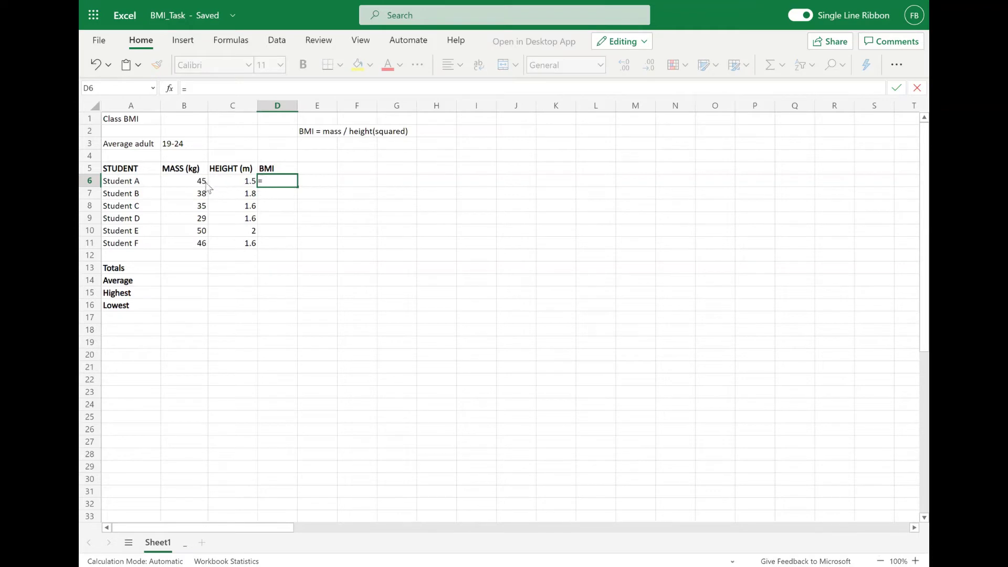
{"action": "left_click", "coordinate": [195, 187]}
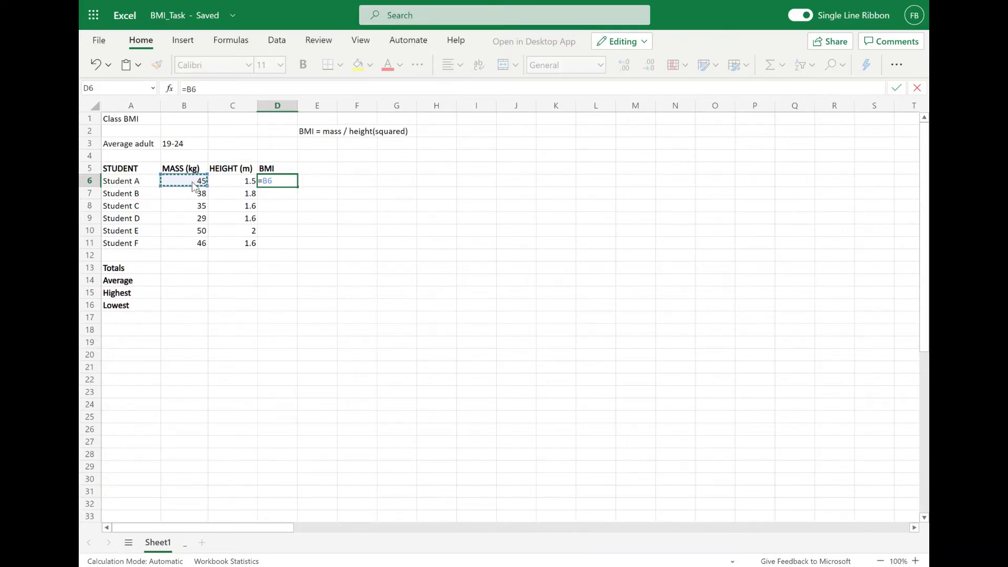
{"action": "type", "text": "/"}
{"action": "type", "text": "("}
{"action": "left_click", "coordinate": [246, 186]}
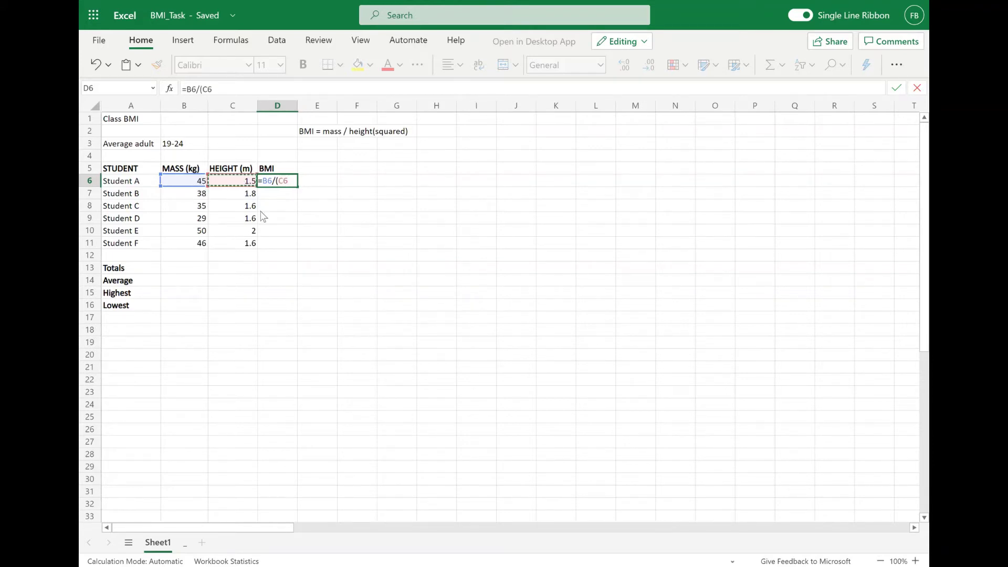
{"action": "type", "text": "*"}
{"action": "left_click", "coordinate": [240, 183]}
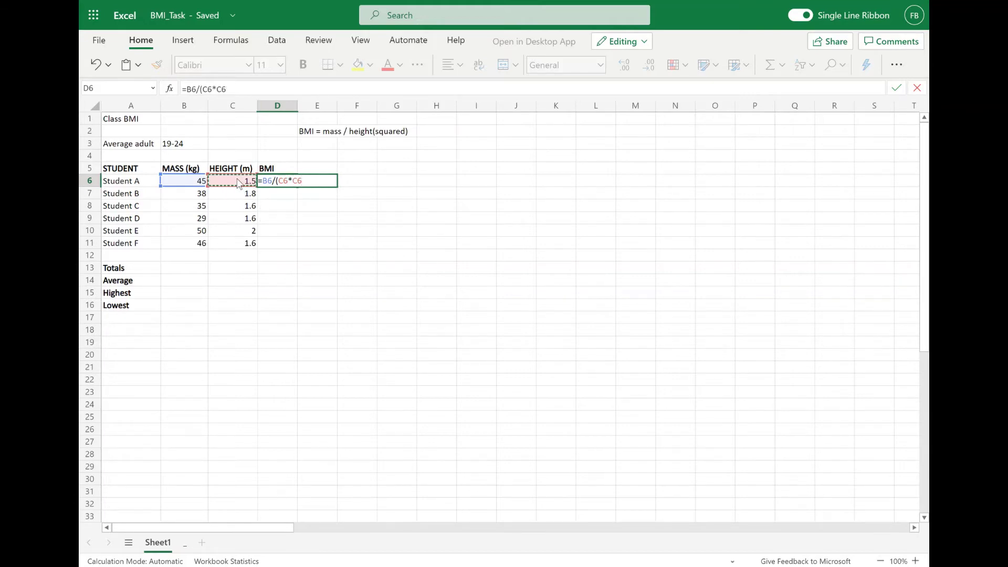
{"action": "type", "text": ")"}
{"action": "key", "text": "Return"}
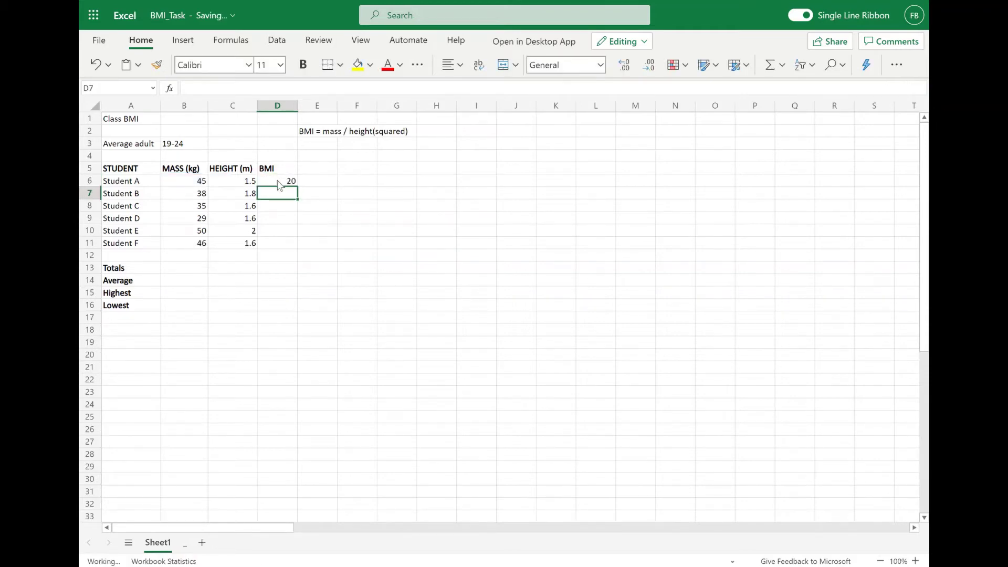
{"action": "left_click", "coordinate": [293, 184]}
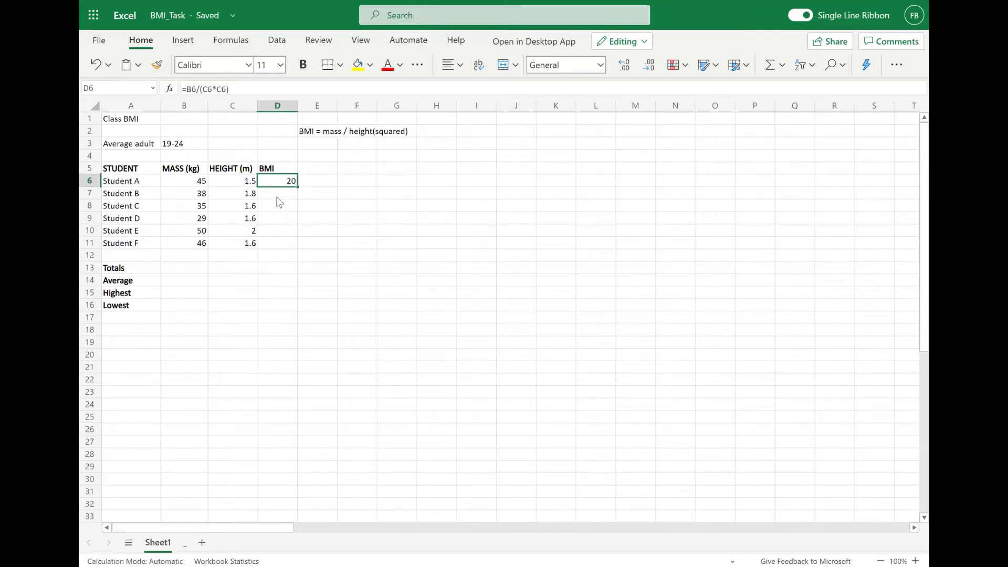
{"action": "left_click", "coordinate": [279, 195]}
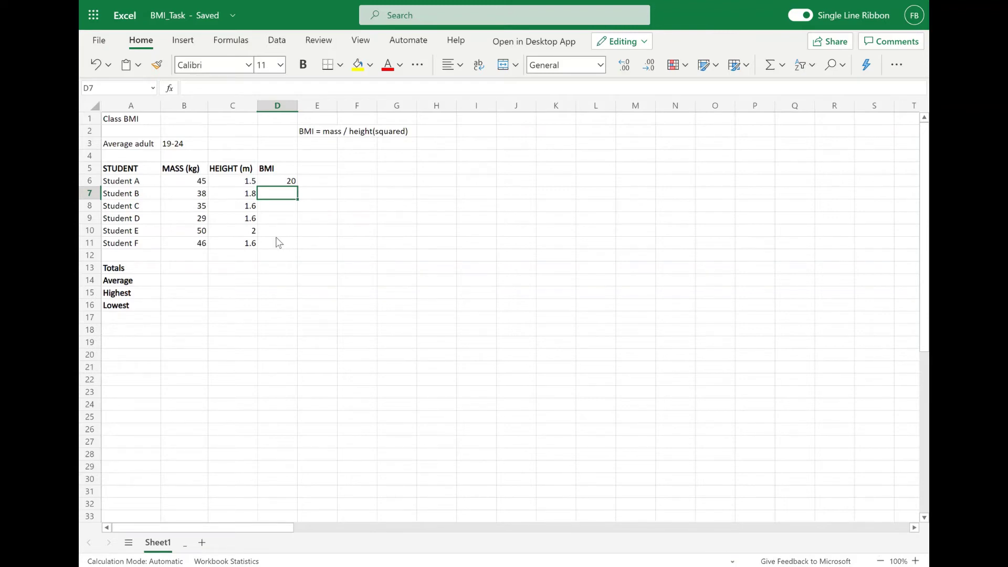
Enter =B7/(C7*C7) in D7 so Student B's BMI shows 11.7284
{"action": "type", "text": "="}
{"action": "left_click", "coordinate": [199, 196]}
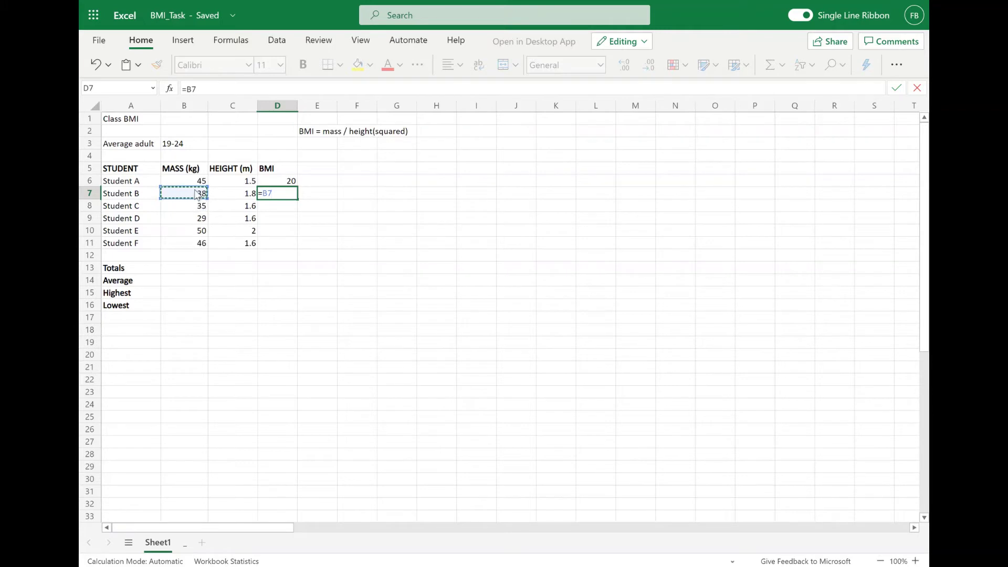
{"action": "type", "text": "/("}
{"action": "left_click", "coordinate": [237, 198]}
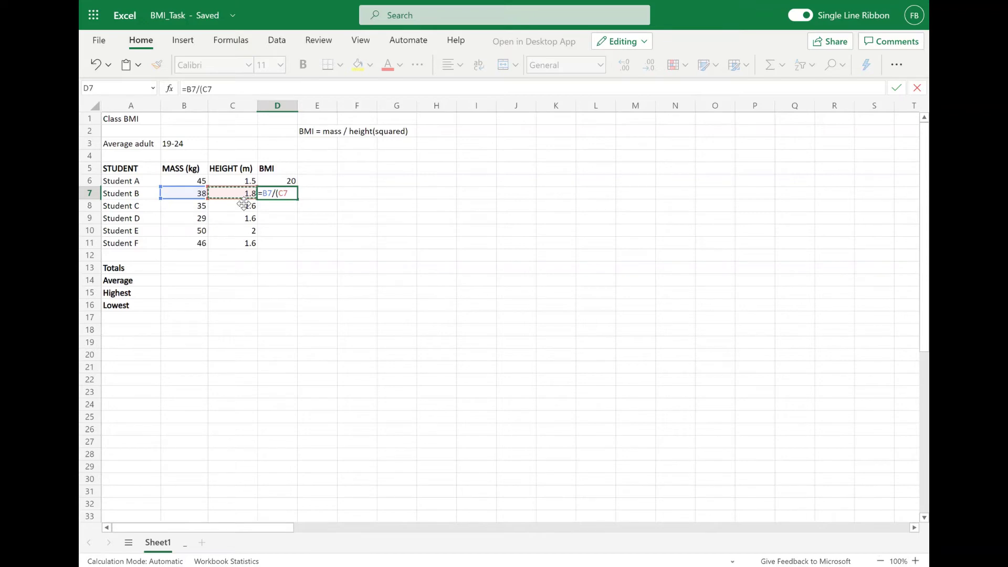
{"action": "type", "text": "*"}
{"action": "left_click", "coordinate": [242, 198]}
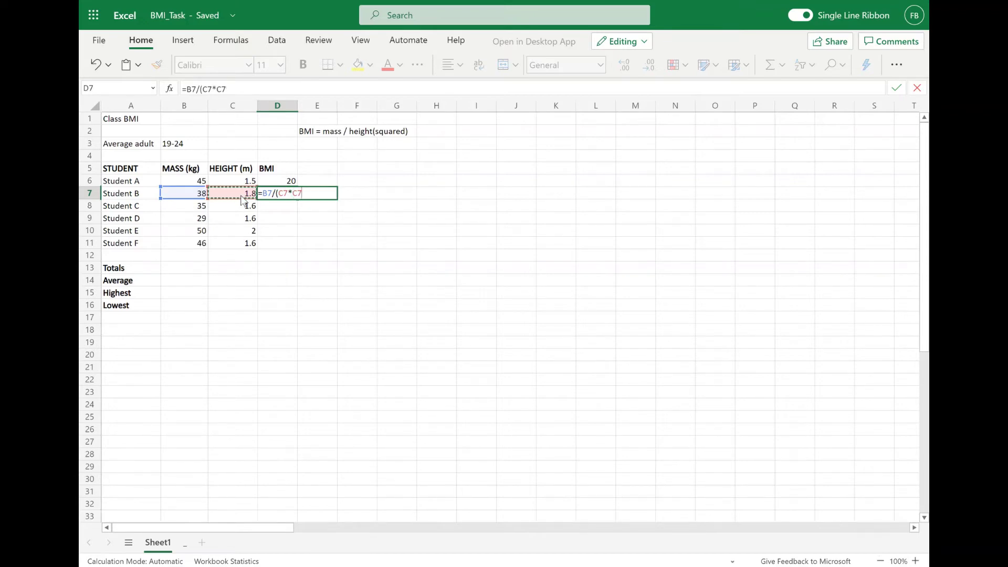
{"action": "type", "text": ")"}
{"action": "key", "text": "Return"}
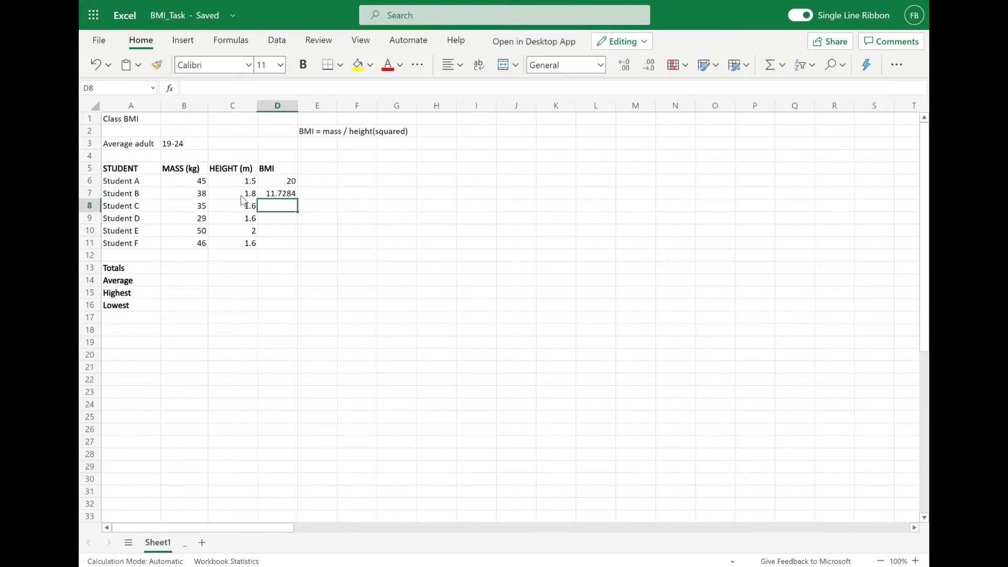
{"action": "left_click", "coordinate": [284, 195]}
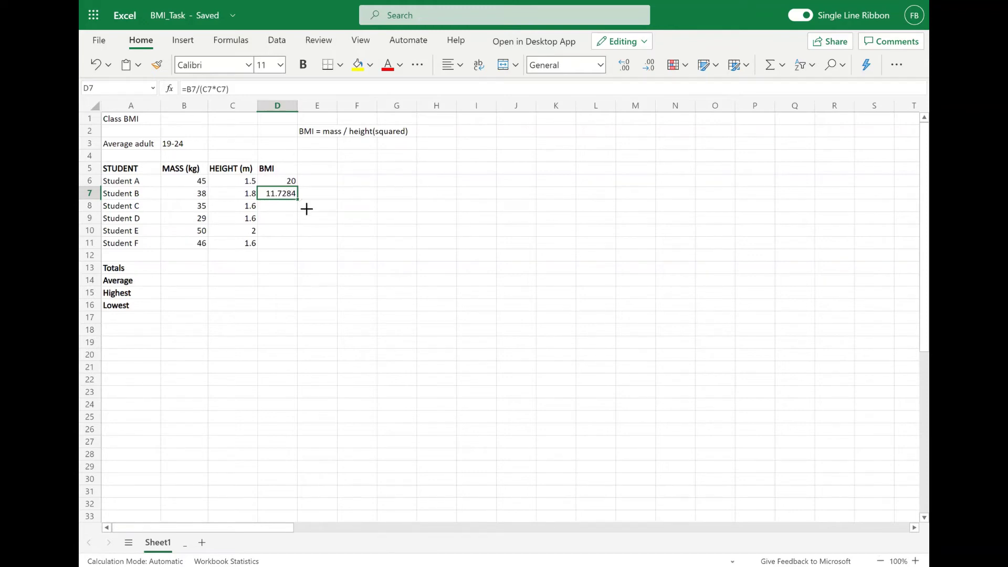
Fill the D7 BMI formula down to D11, giving 13.67188, 11.32813, 12.5 and 17.96875
{"action": "left_click_drag", "start_coordinate": [306, 209], "coordinate": [306, 209]}
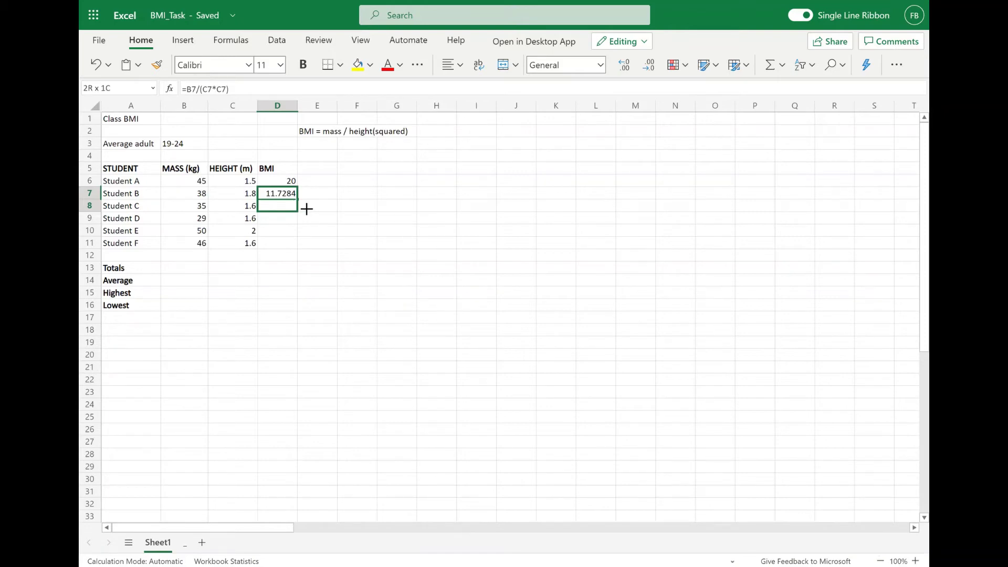
{"action": "left_click_drag", "start_coordinate": [307, 209], "coordinate": [305, 249]}
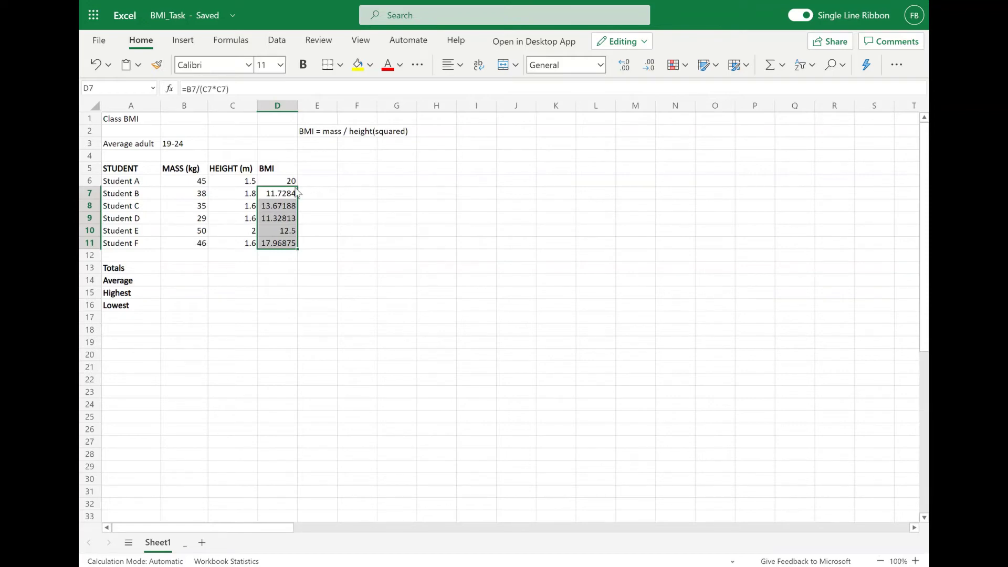
{"action": "left_click", "coordinate": [279, 207]}
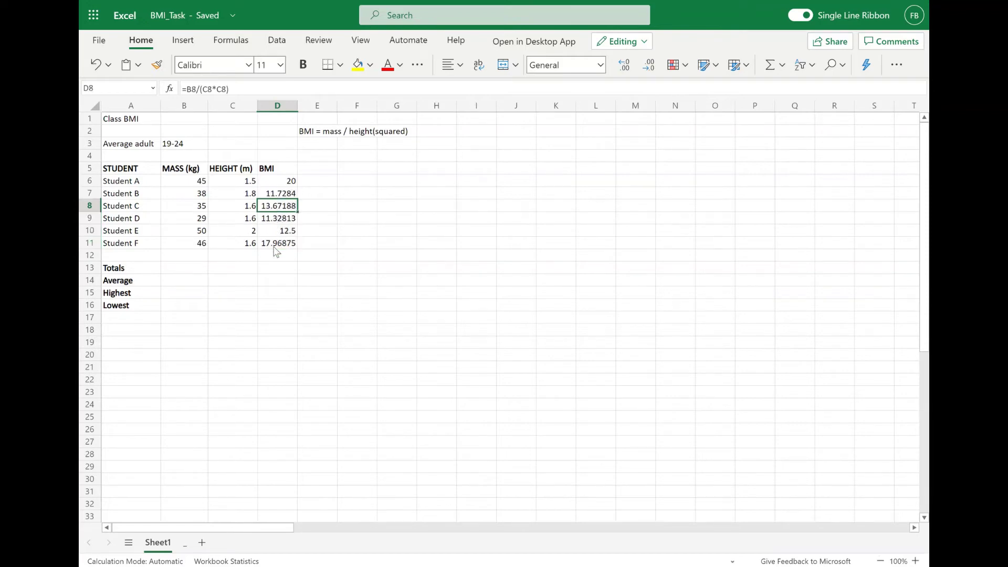
{"action": "left_click", "coordinate": [287, 183]}
{"action": "left_click_drag", "start_coordinate": [286, 185], "coordinate": [282, 242]}
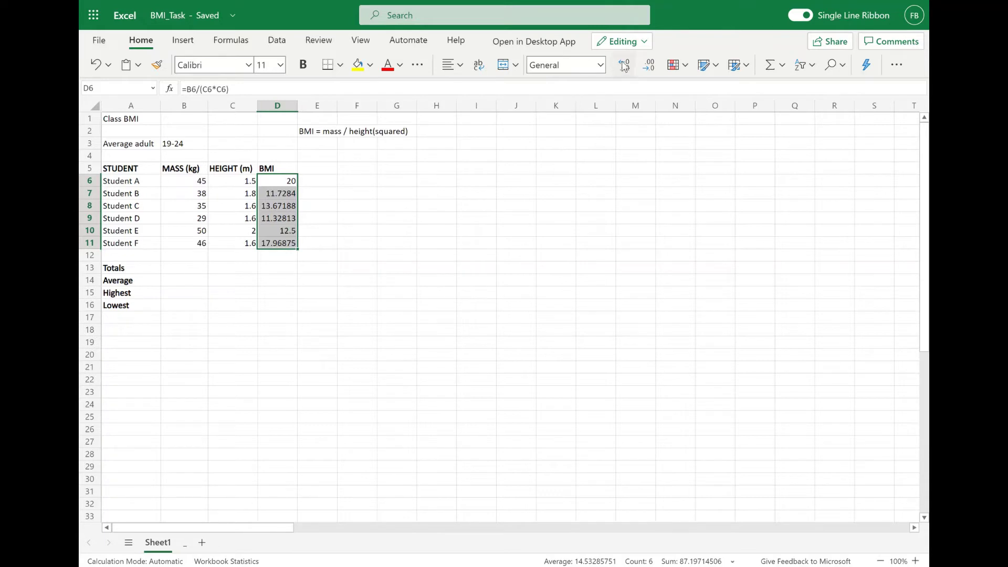
Reduce decimal places on the BMI column, showing Student B's BMI in D7 as 11.7
{"action": "left_click", "coordinate": [649, 74]}
{"action": "left_click", "coordinate": [650, 74]}
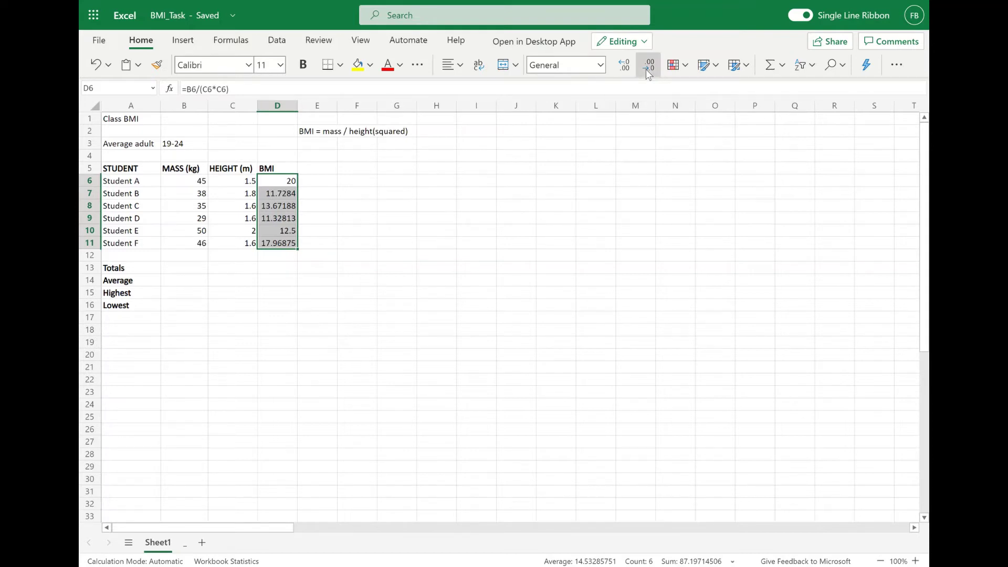
{"action": "left_click", "coordinate": [650, 74]}
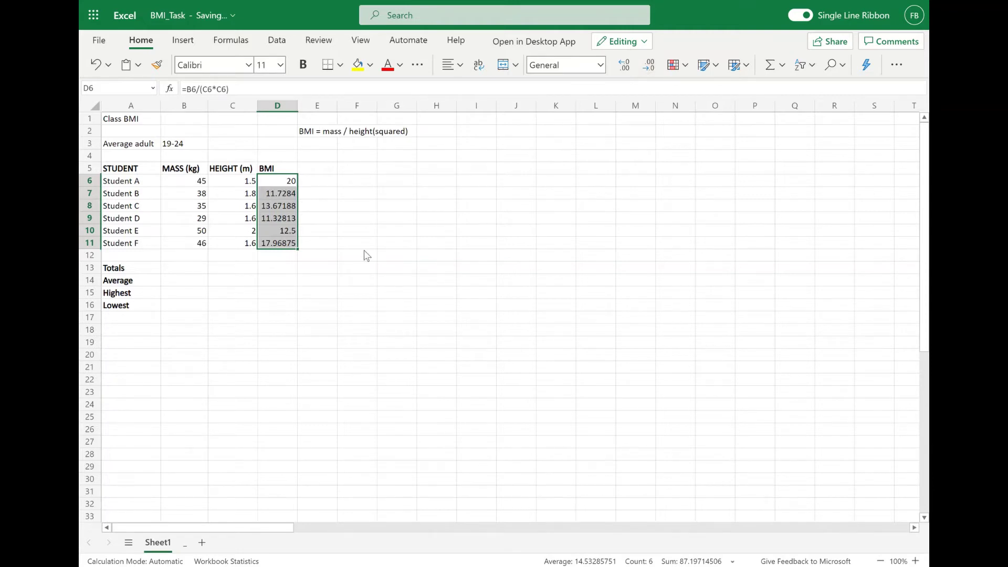
{"action": "left_click", "coordinate": [328, 268]}
{"action": "left_click", "coordinate": [292, 221]}
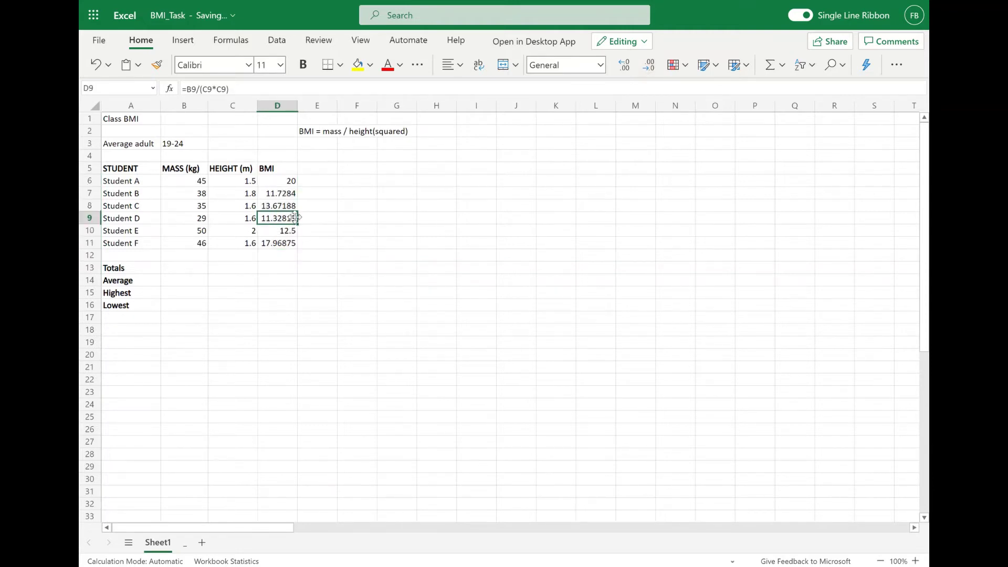
{"action": "left_click", "coordinate": [289, 195]}
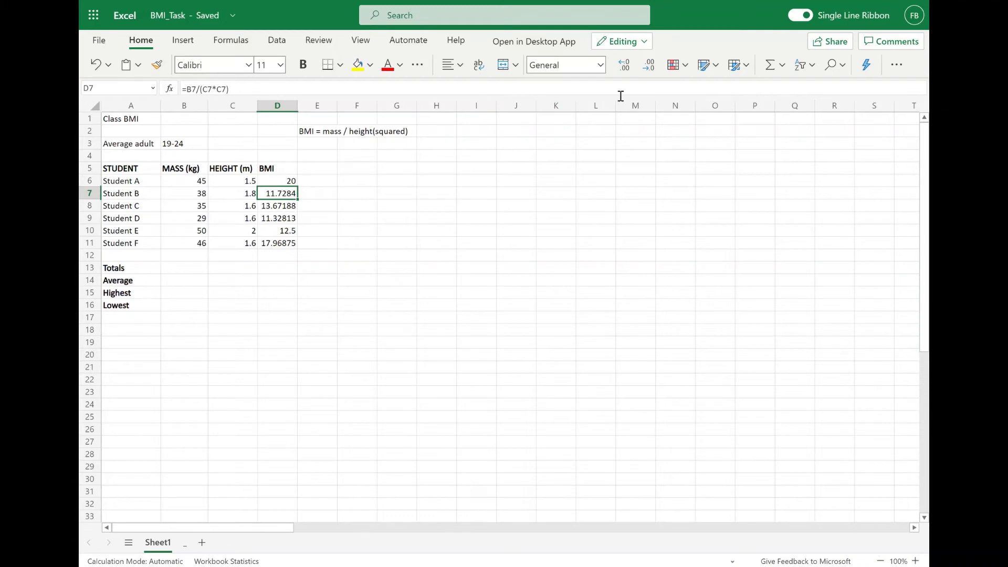
{"action": "left_click", "coordinate": [649, 65]}
{"action": "left_click", "coordinate": [649, 65]}
{"action": "left_click", "coordinate": [649, 65]}
Round Student C's and D's BMI to one decimal: 13.7 in D8 and 11.3 in D9
{"action": "key", "text": "Down"}
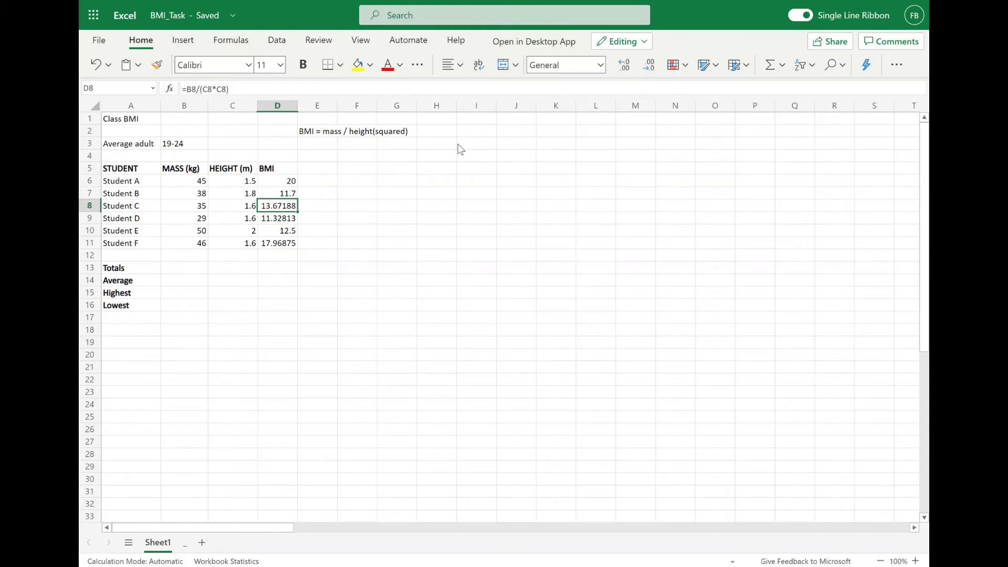
{"action": "left_click", "coordinate": [653, 67]}
{"action": "left_click", "coordinate": [653, 68]}
{"action": "left_click", "coordinate": [653, 67]}
{"action": "left_click", "coordinate": [653, 67]}
{"action": "left_click", "coordinate": [284, 221]}
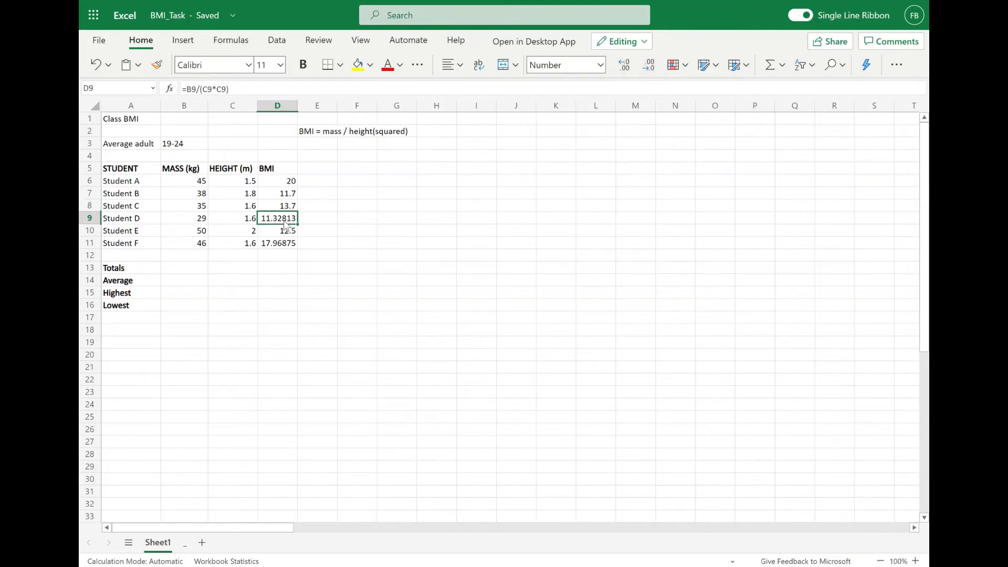
{"action": "left_click", "coordinate": [642, 64]}
{"action": "left_click", "coordinate": [641, 65]}
{"action": "left_click", "coordinate": [641, 65]}
{"action": "left_click", "coordinate": [641, 64]}
Round Student F's BMI in D11 to one decimal, showing 18.0
{"action": "left_click", "coordinate": [291, 244]}
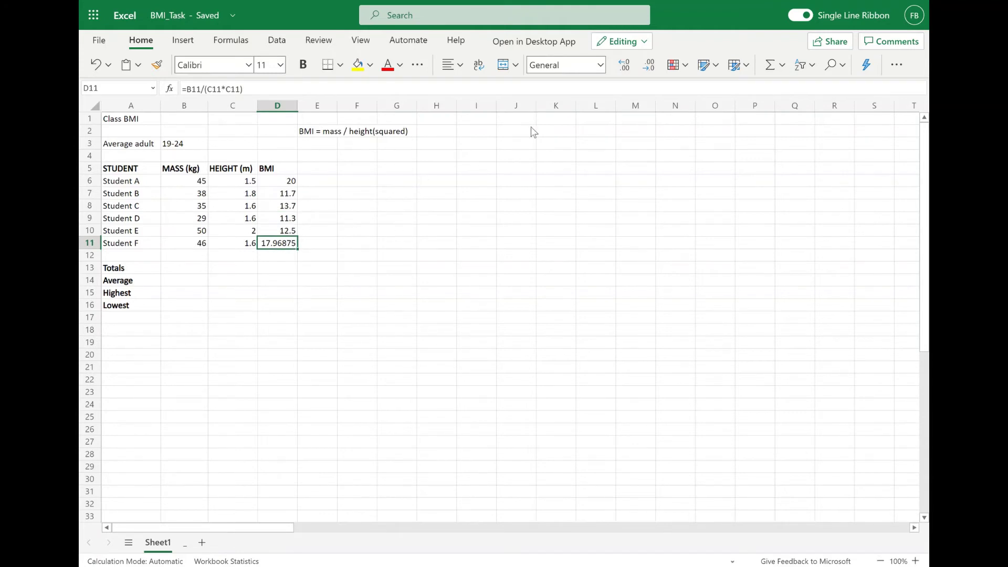
{"action": "left_click", "coordinate": [654, 67]}
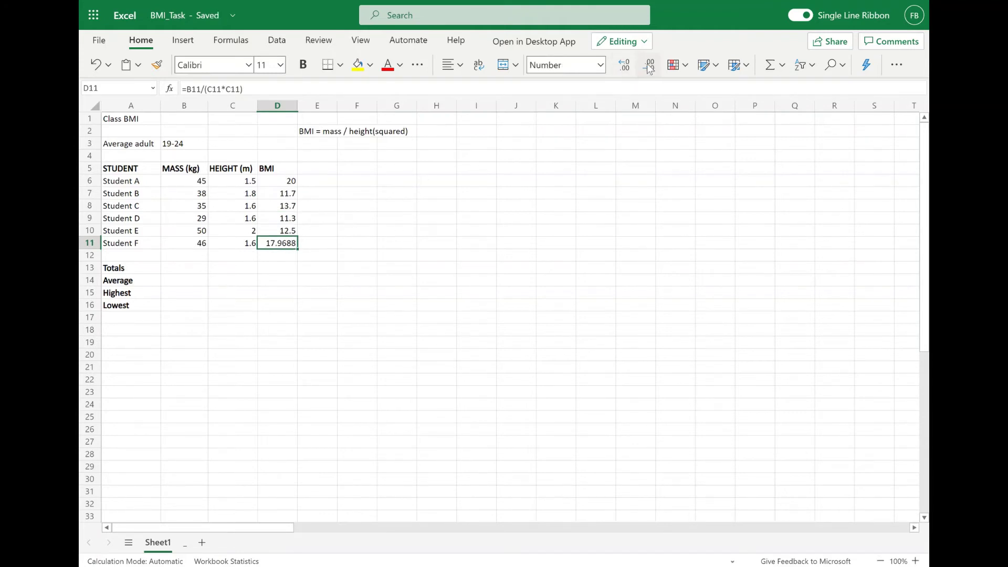
{"action": "left_click", "coordinate": [649, 69]}
{"action": "left_click", "coordinate": [648, 67]}
{"action": "left_click", "coordinate": [648, 67]}
{"action": "left_click", "coordinate": [289, 184]}
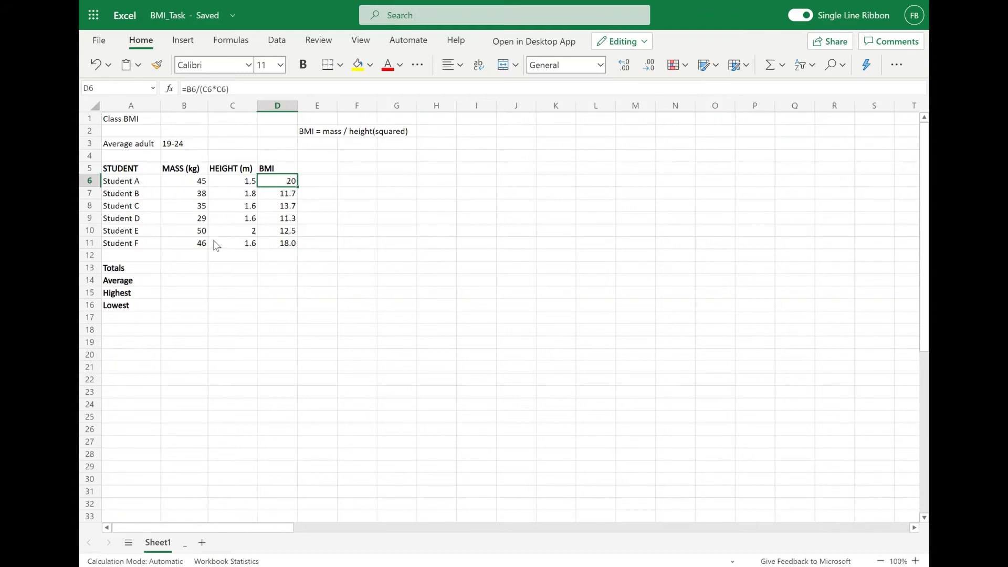
Enter =SUM(B6:B11) in B13 for a total mass of 243
{"action": "left_click", "coordinate": [187, 273]}
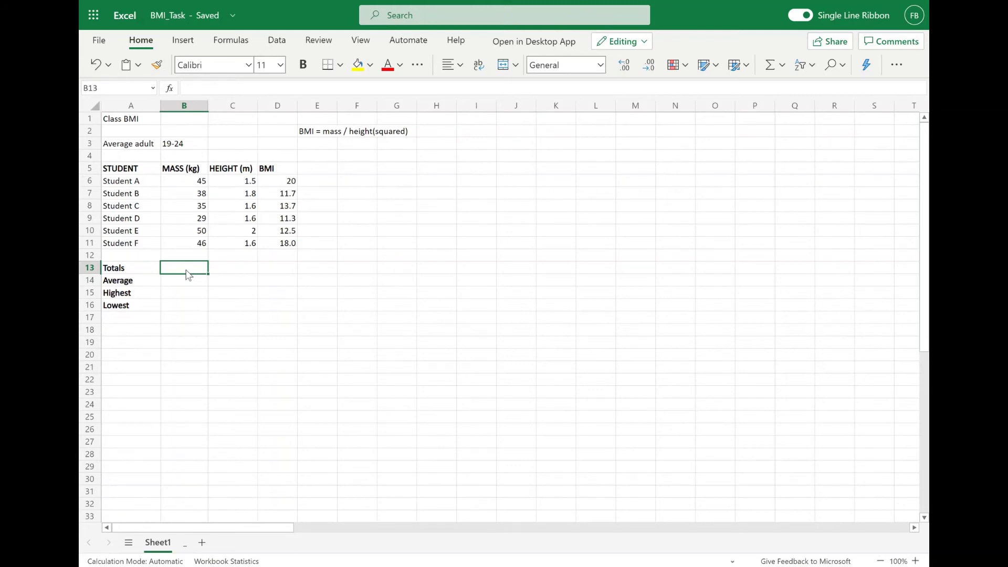
{"action": "type", "text": "="}
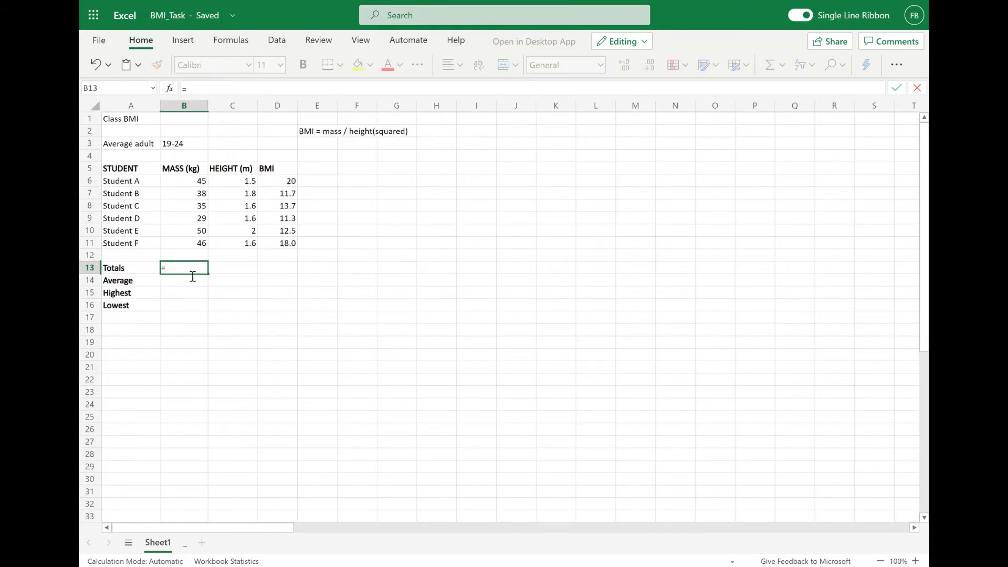
{"action": "type", "text": "SUM"}
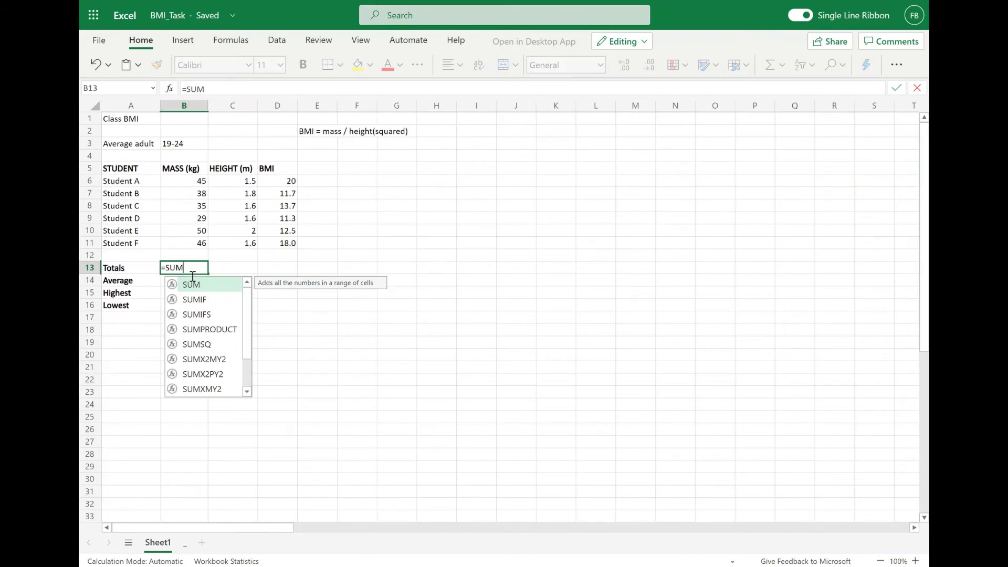
{"action": "type", "text": "("}
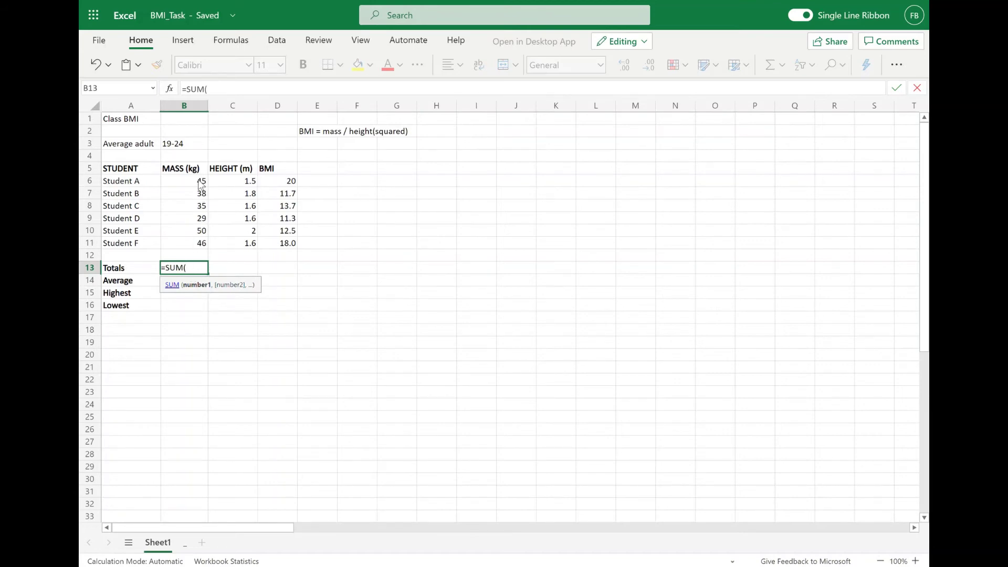
{"action": "left_click_drag", "start_coordinate": [200, 184], "coordinate": [201, 244]}
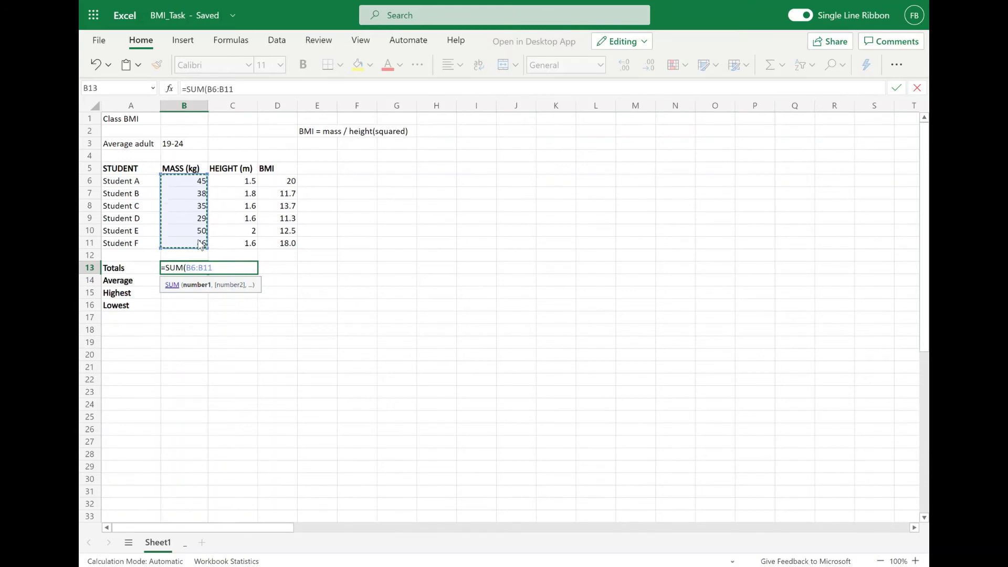
{"action": "type", "text": ")"}
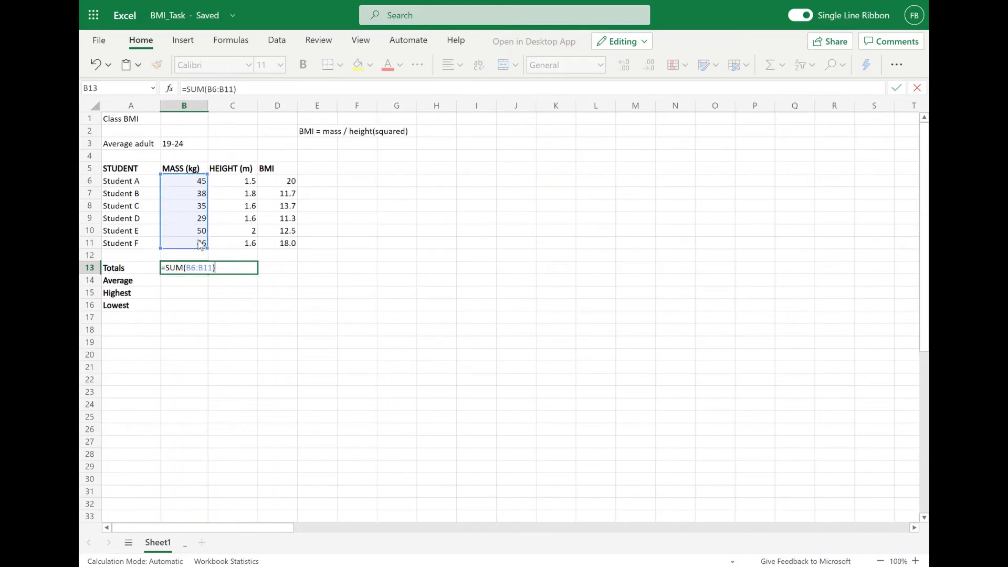
{"action": "key", "text": "Return"}
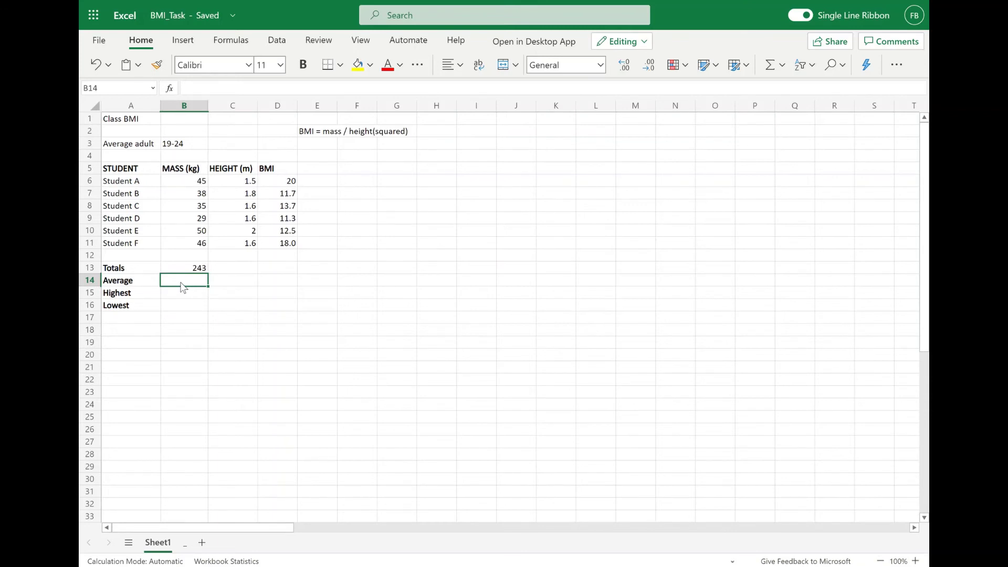
Enter =AVERAGE(B6:B11) in B14, giving an average mass of 40.5
{"action": "type", "text": "="}
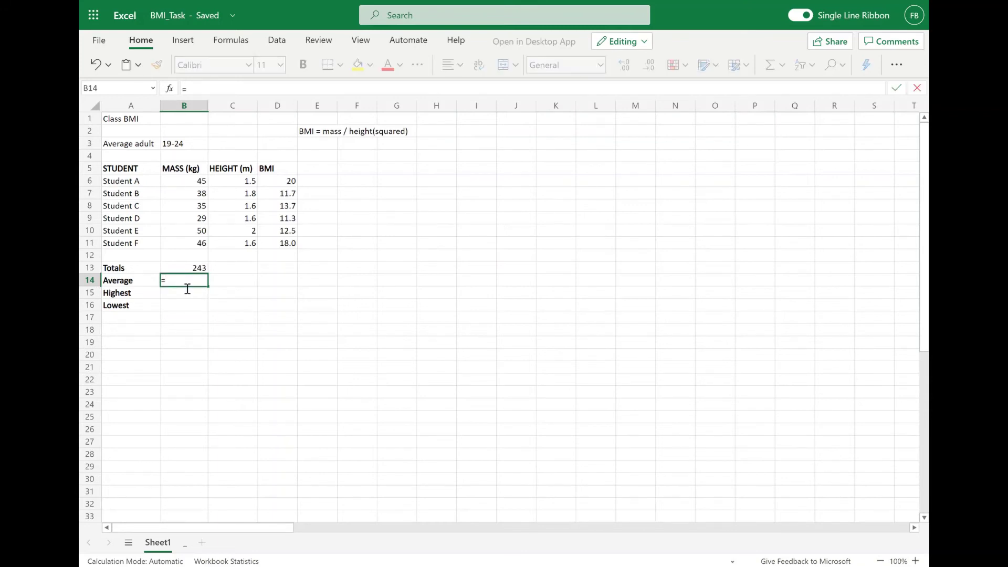
{"action": "type", "text": "AVER"}
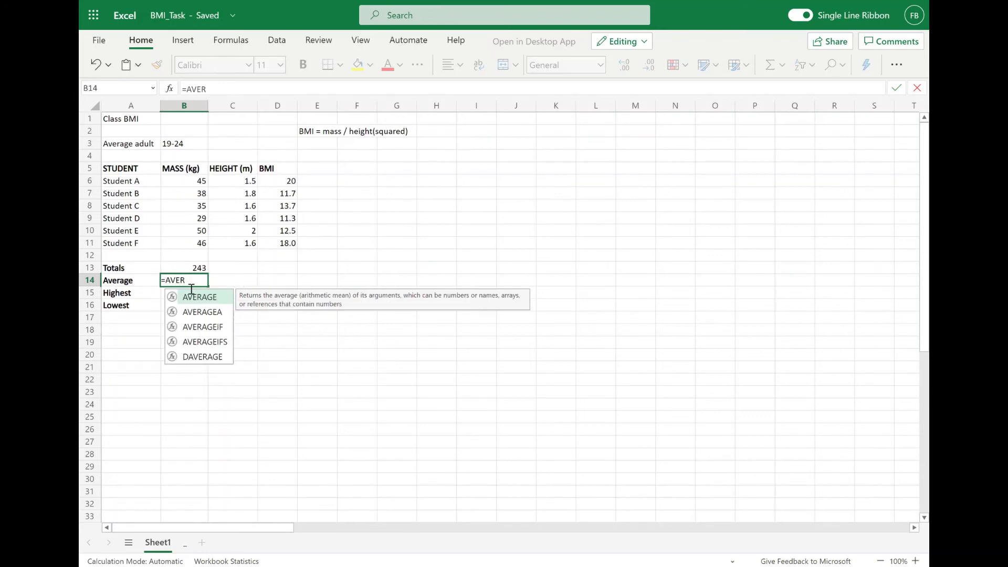
{"action": "type", "text": "AGE("}
{"action": "left_click_drag", "start_coordinate": [200, 185], "coordinate": [196, 243]}
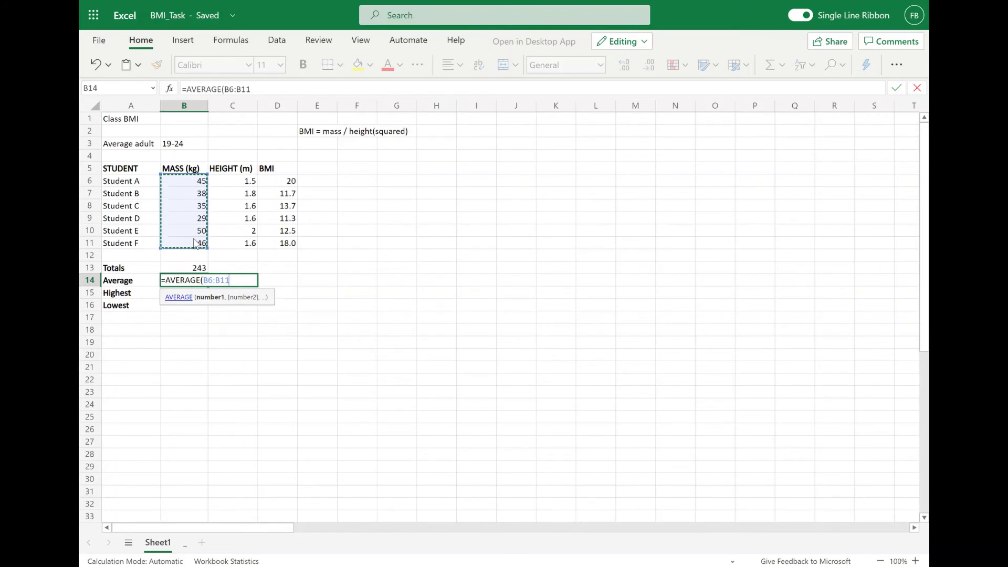
{"action": "type", "text": ")"}
{"action": "key", "text": "Return"}
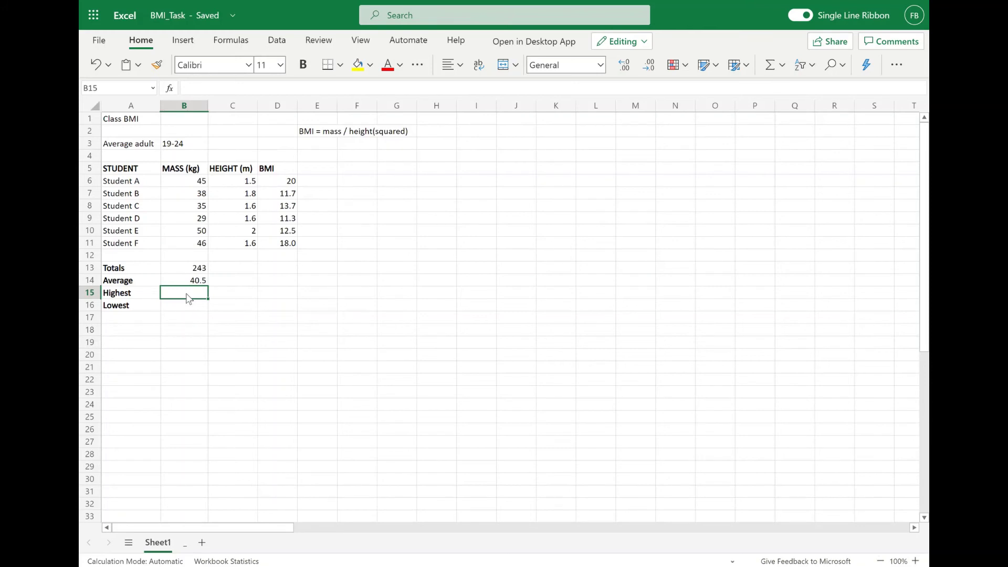
Enter =MAX(B6:B11) in B15 to show the highest mass, 50
{"action": "type", "text": "="}
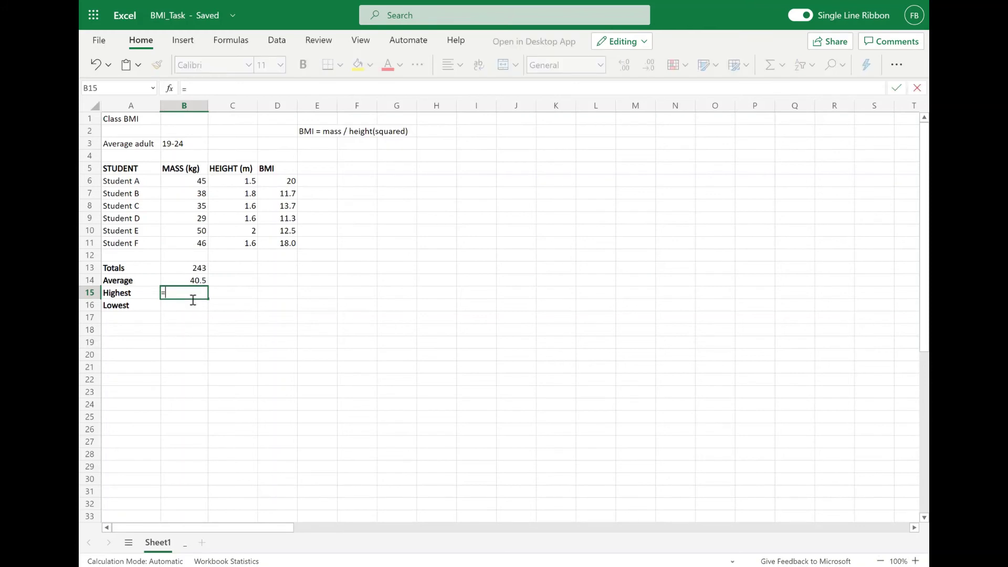
{"action": "type", "text": "MAX"}
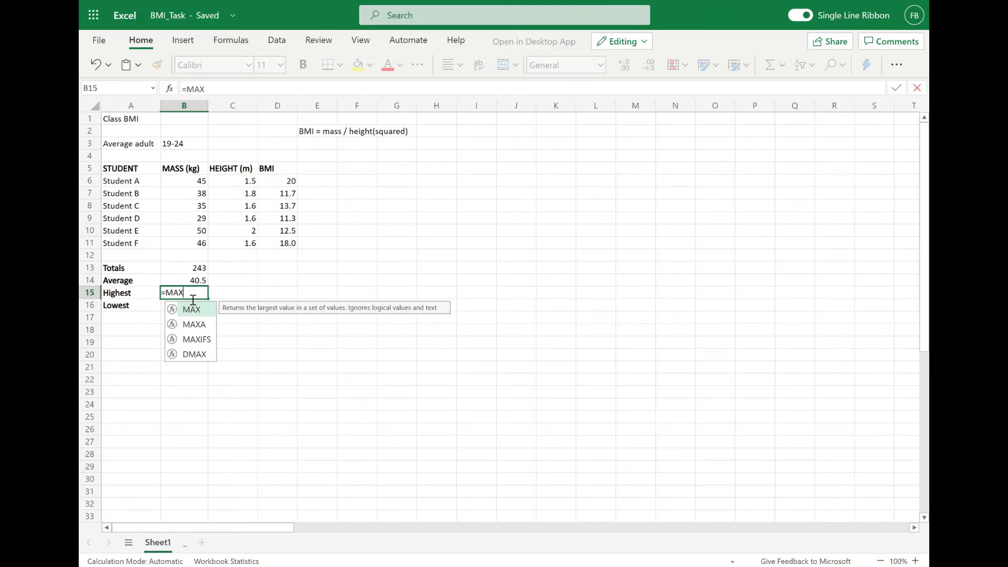
{"action": "type", "text": "("}
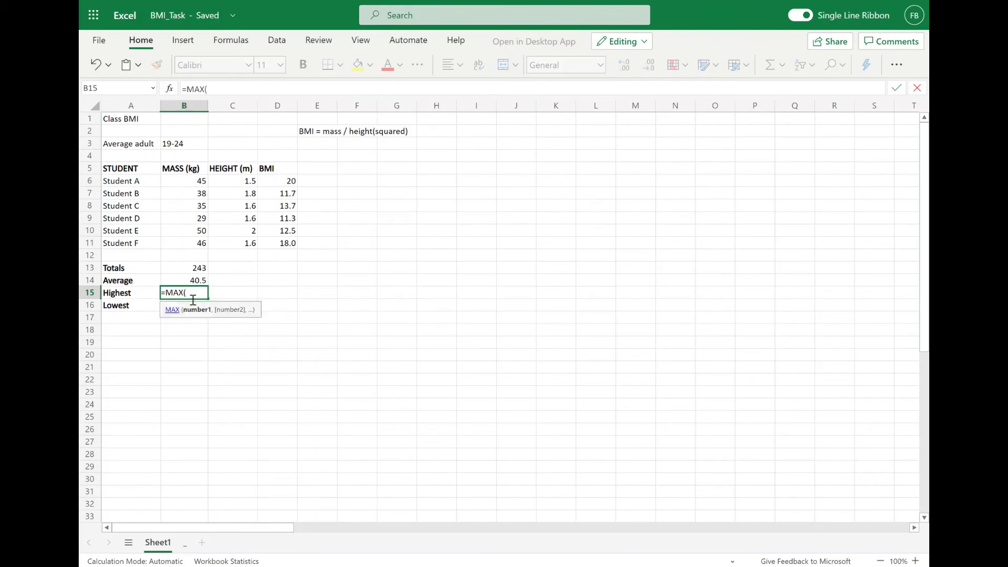
{"action": "left_click_drag", "start_coordinate": [198, 181], "coordinate": [189, 244]}
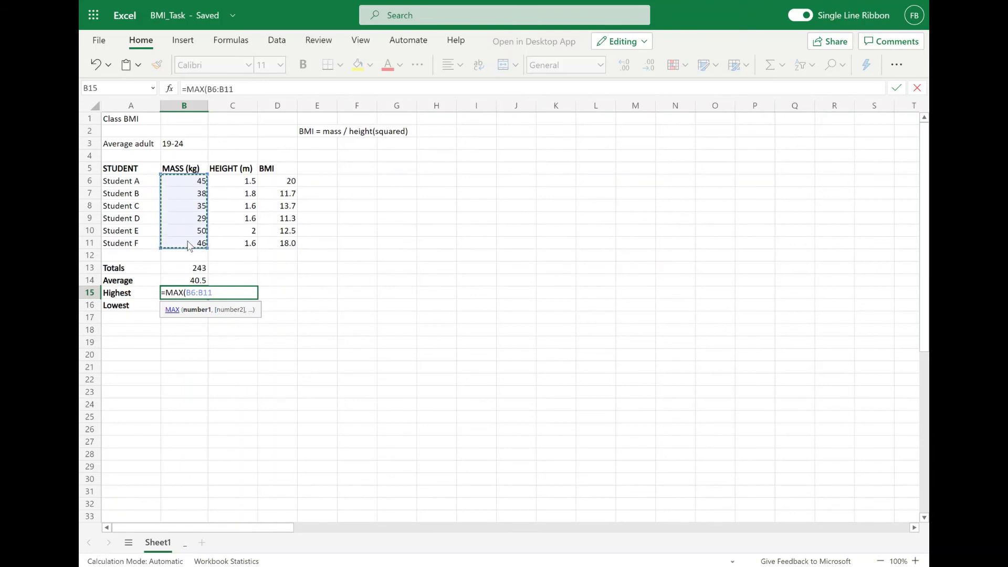
{"action": "type", "text": ")"}
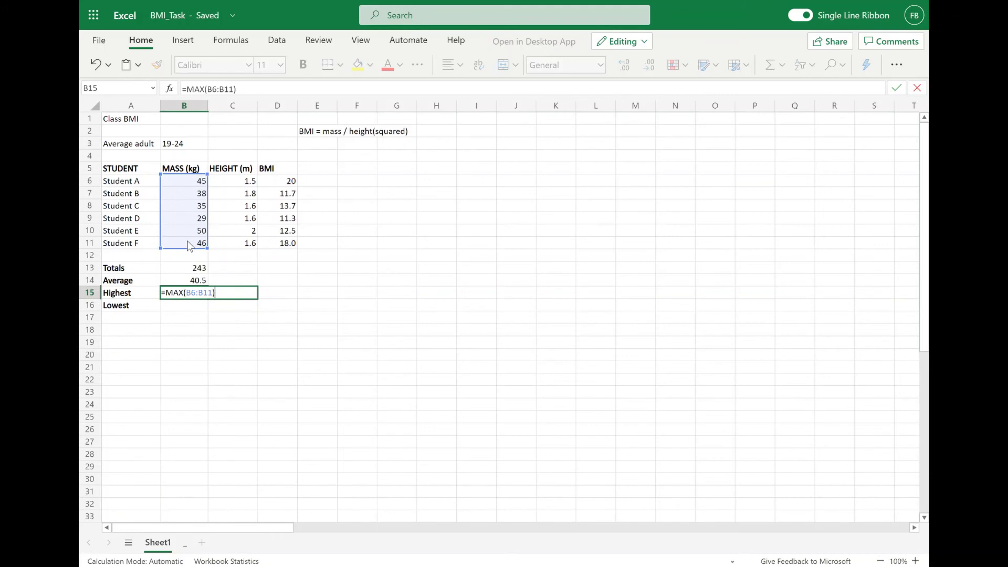
{"action": "key", "text": "Return"}
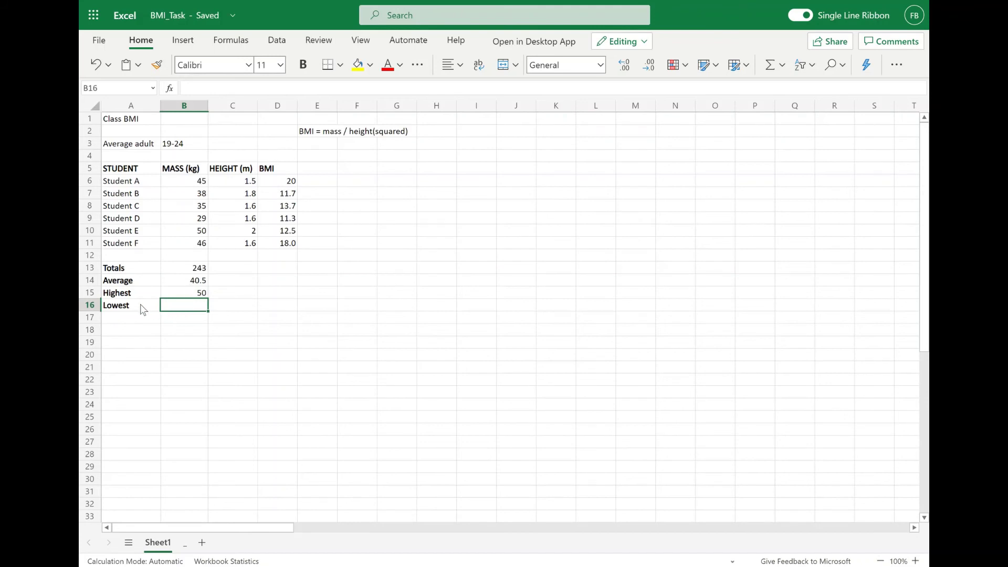
Enter =MIN(B6:B11) in B16 to show the lowest mass, 29
{"action": "type", "text": "="}
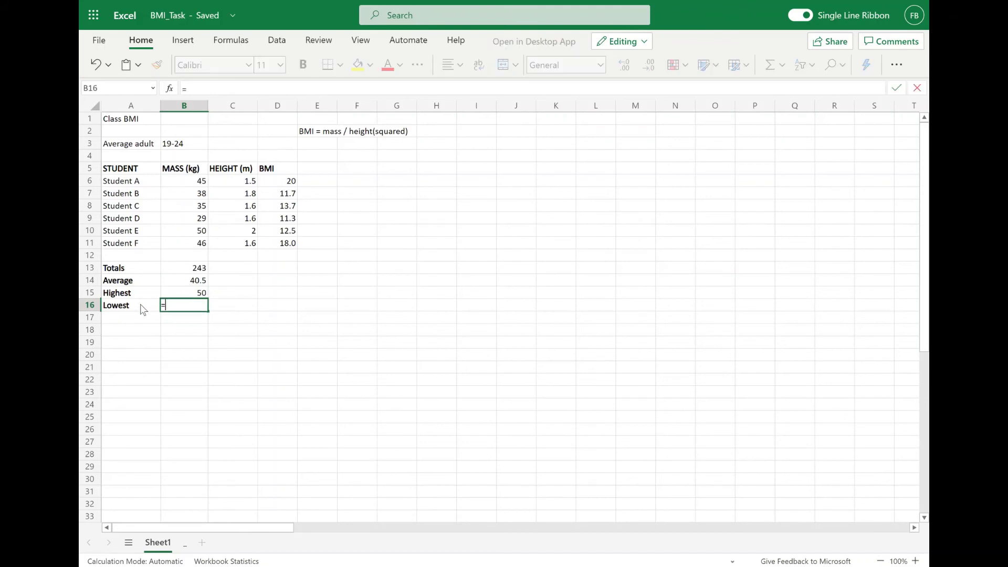
{"action": "type", "text": "MI"}
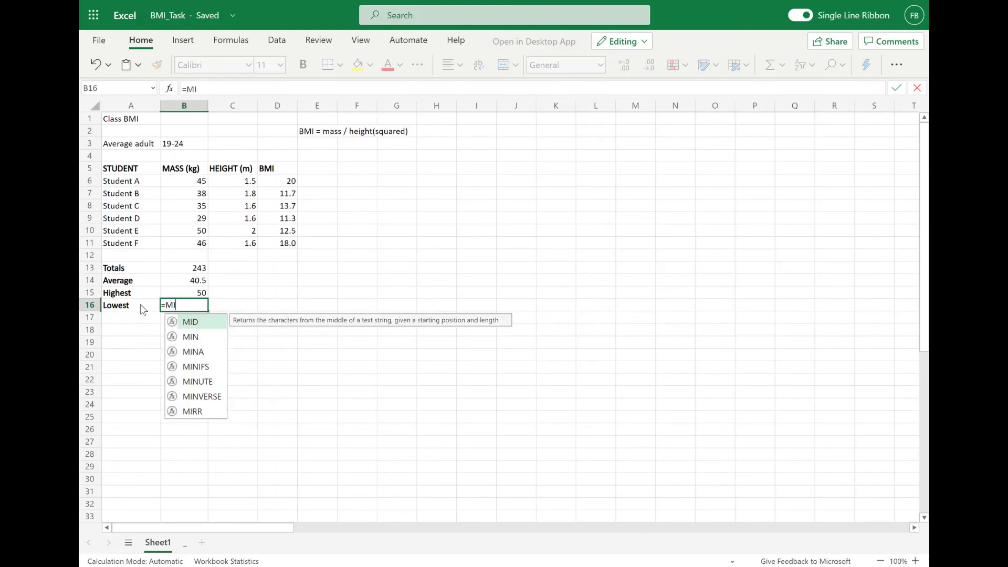
{"action": "type", "text": "N"}
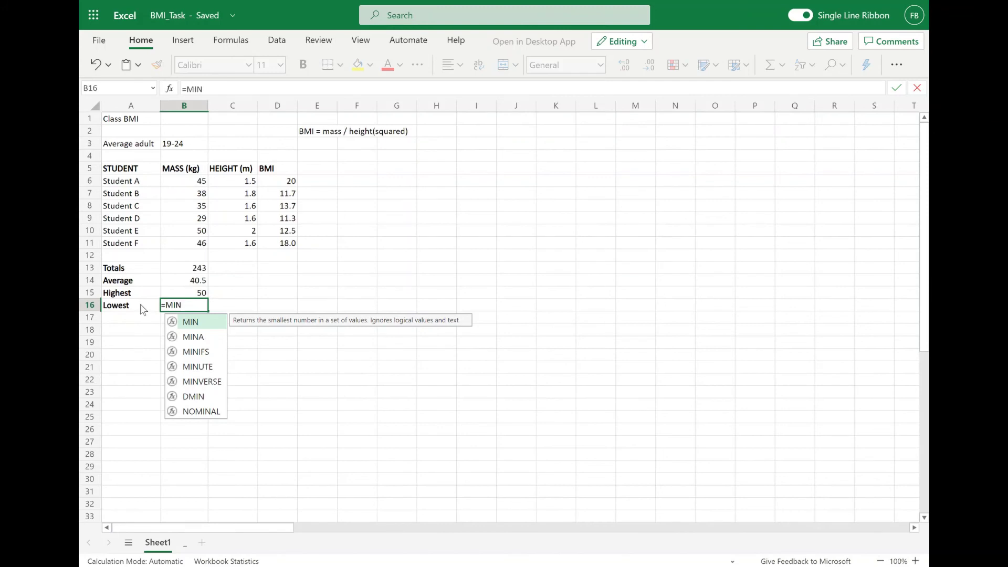
{"action": "type", "text": "("}
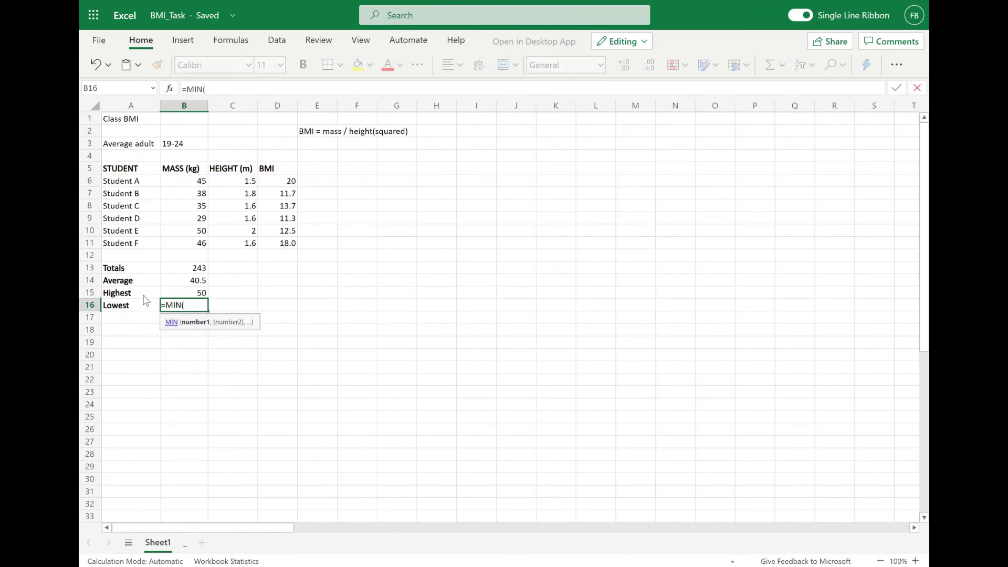
{"action": "left_click_drag", "start_coordinate": [190, 192], "coordinate": [184, 243]}
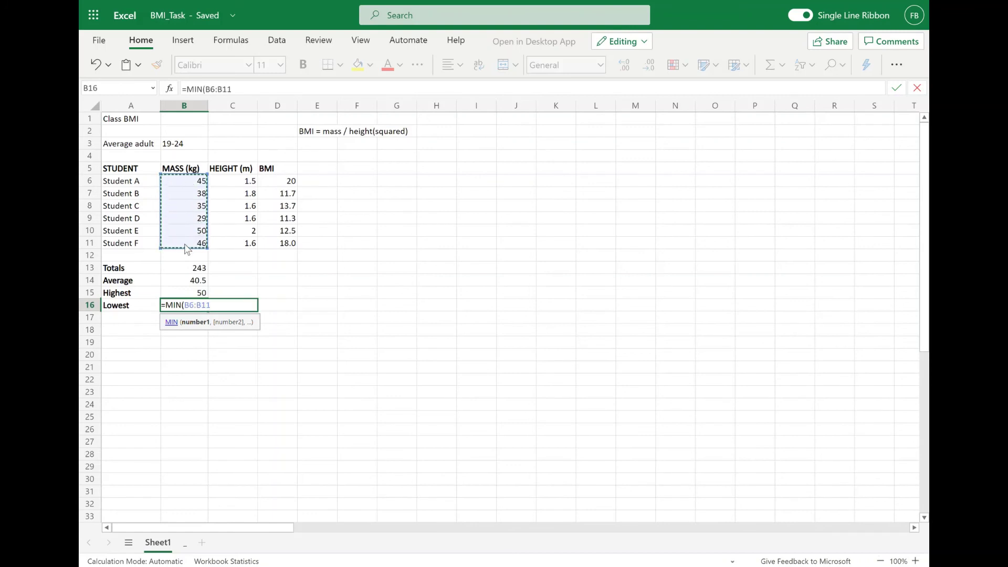
{"action": "type", "text": ")"}
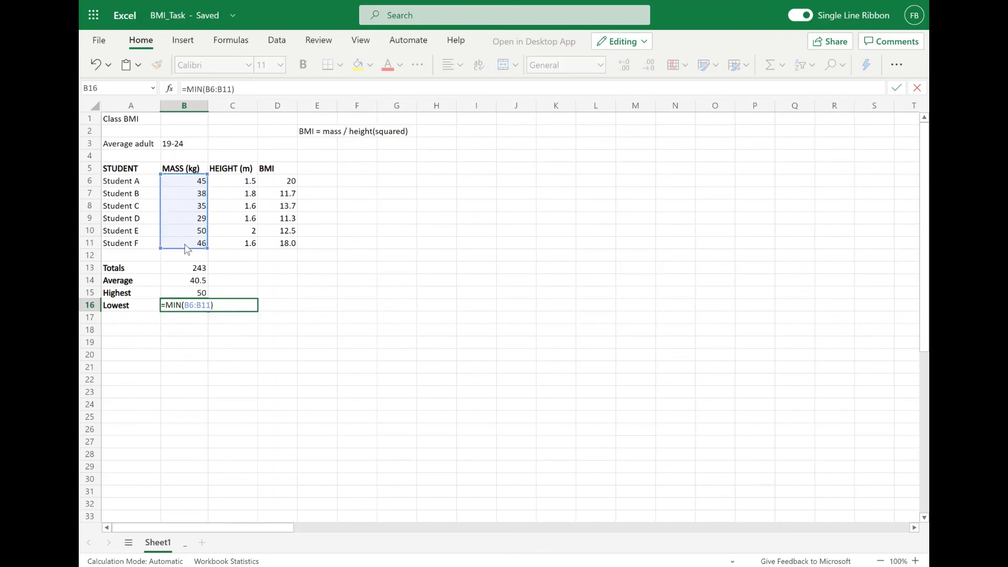
{"action": "key", "text": "Return"}
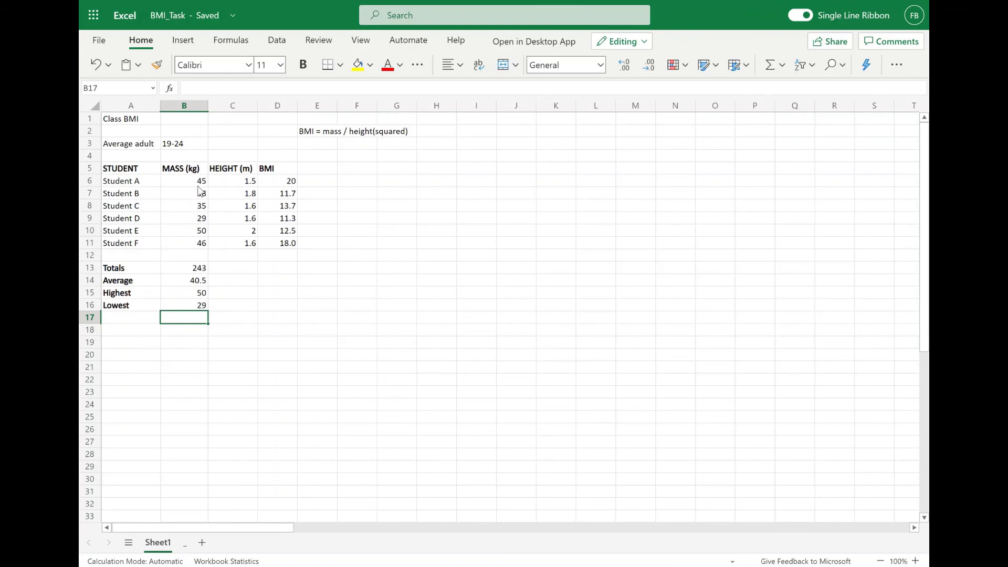
Fill the B13:B16 Totals, Average, Highest and Lowest formulas right into Height and BMI, columns C:D
{"action": "left_click_drag", "start_coordinate": [190, 273], "coordinate": [184, 305]}
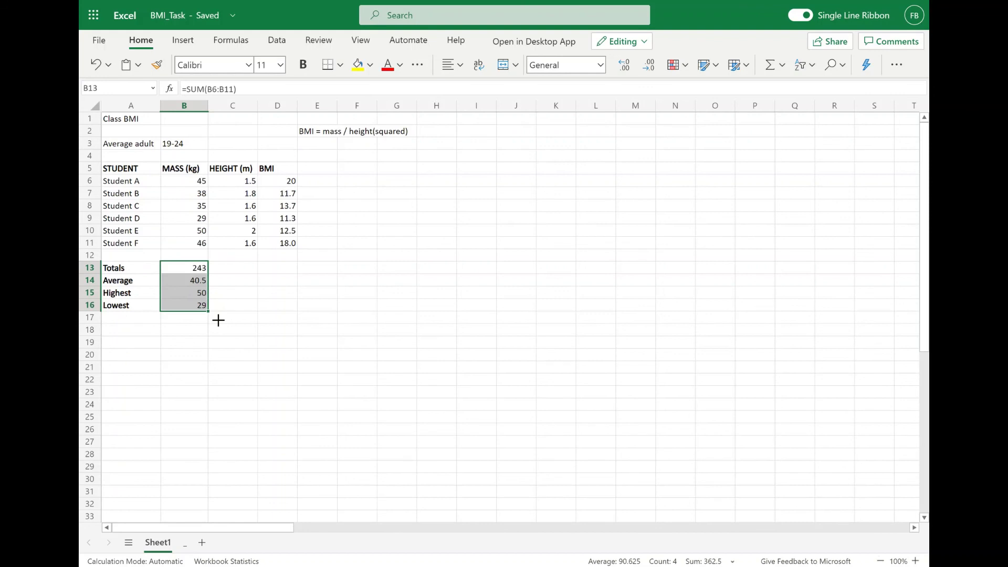
{"action": "left_click_drag", "start_coordinate": [209, 312], "coordinate": [290, 312]}
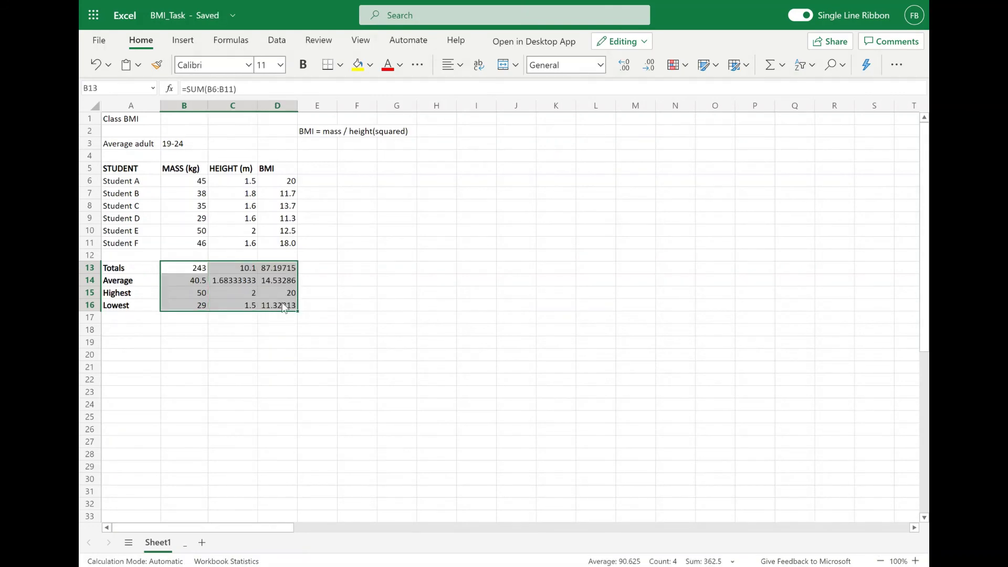